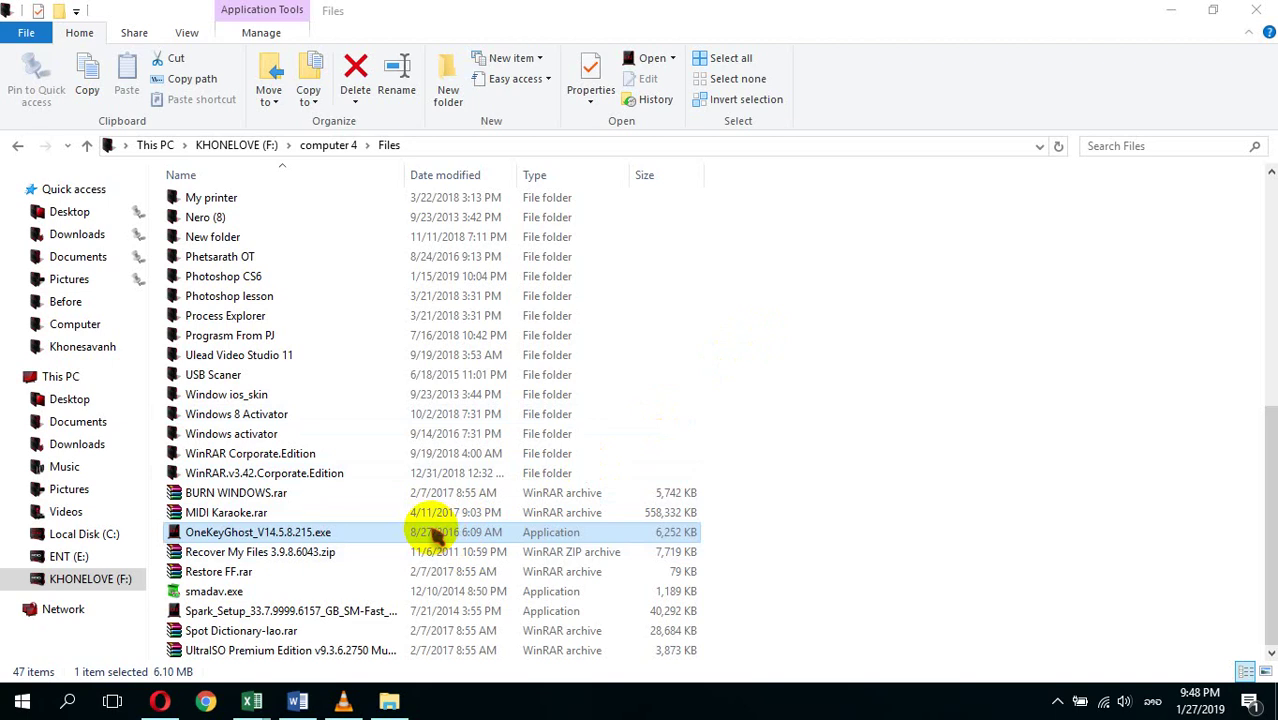
Try to run OneKeyGhost_V14.5.8.215.exe from the Files folder and dismiss the access error.
double_click(431, 530)
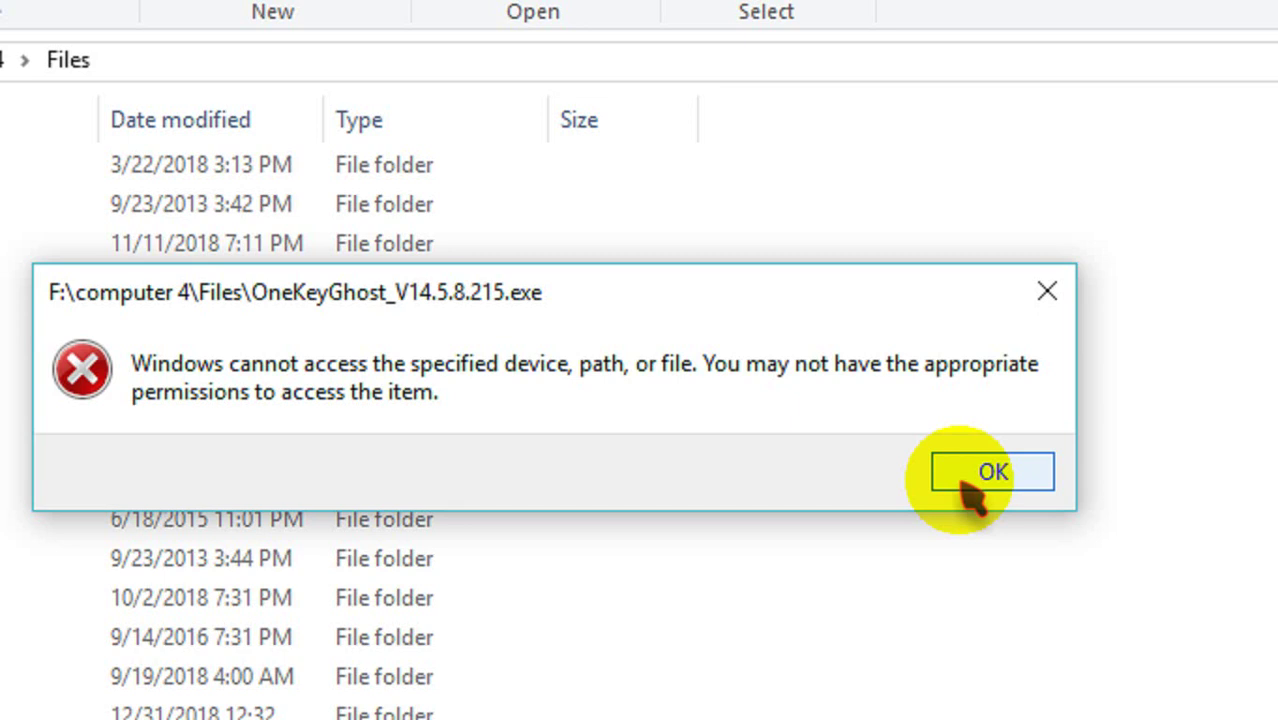
click(965, 485)
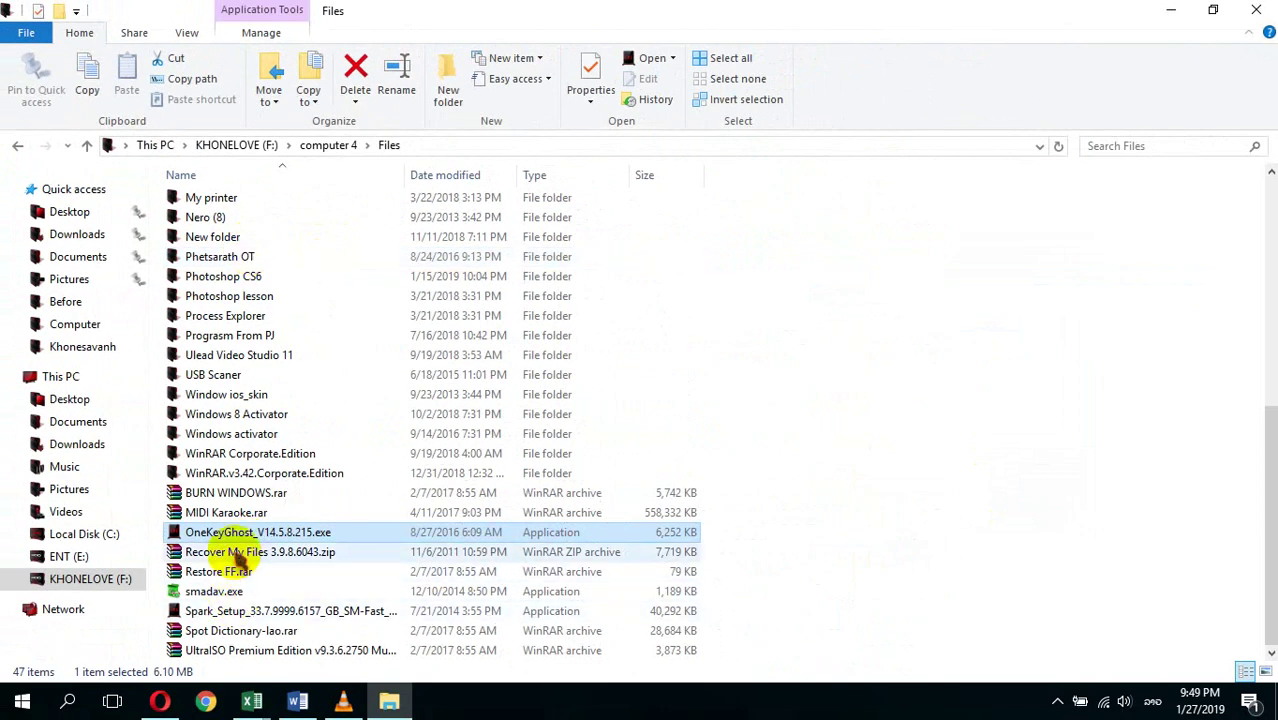
double_click(239, 529)
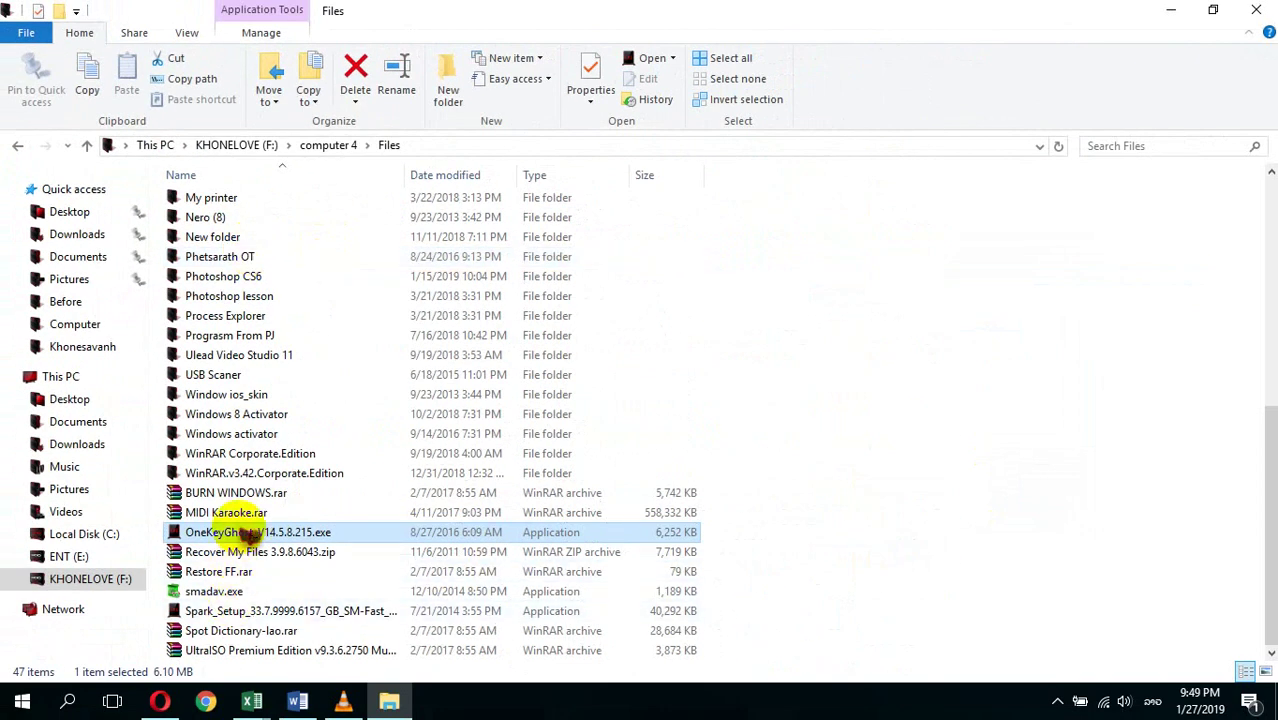
Open the advanced security settings of OneKeyGhost_V14.5.8.215.exe and begin selecting a new owner.
right_click(245, 534)
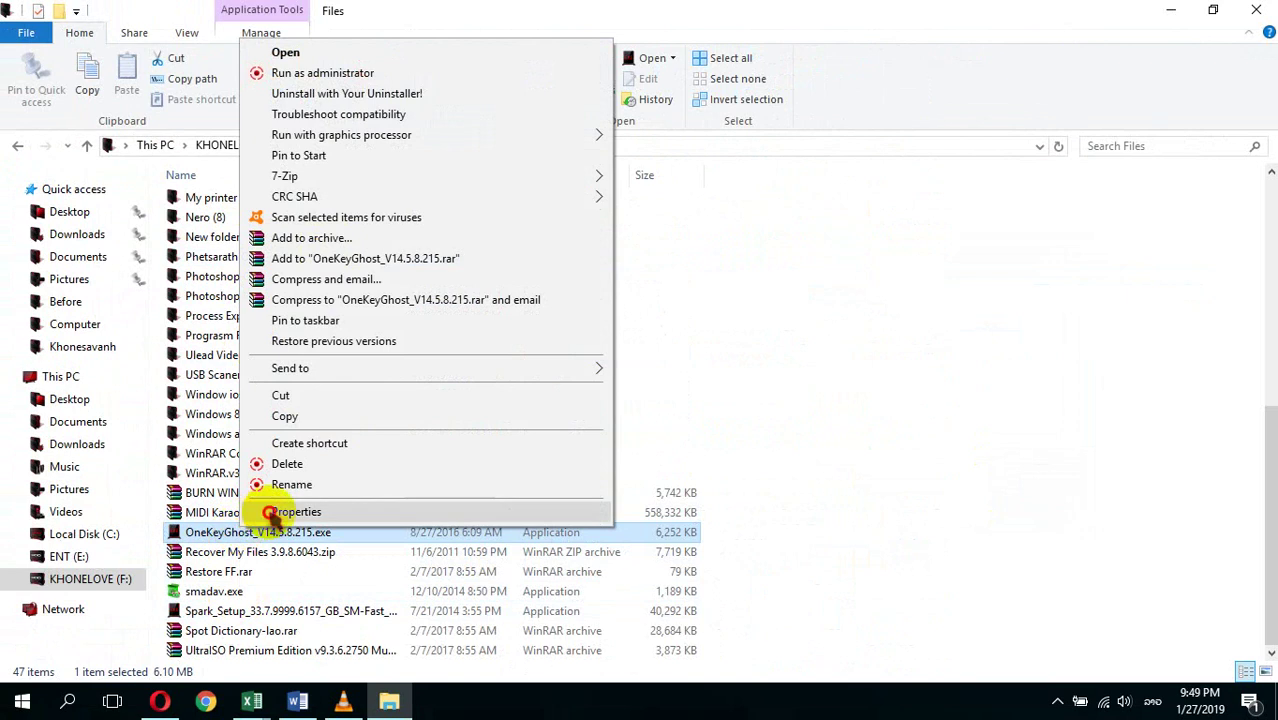
click(290, 512)
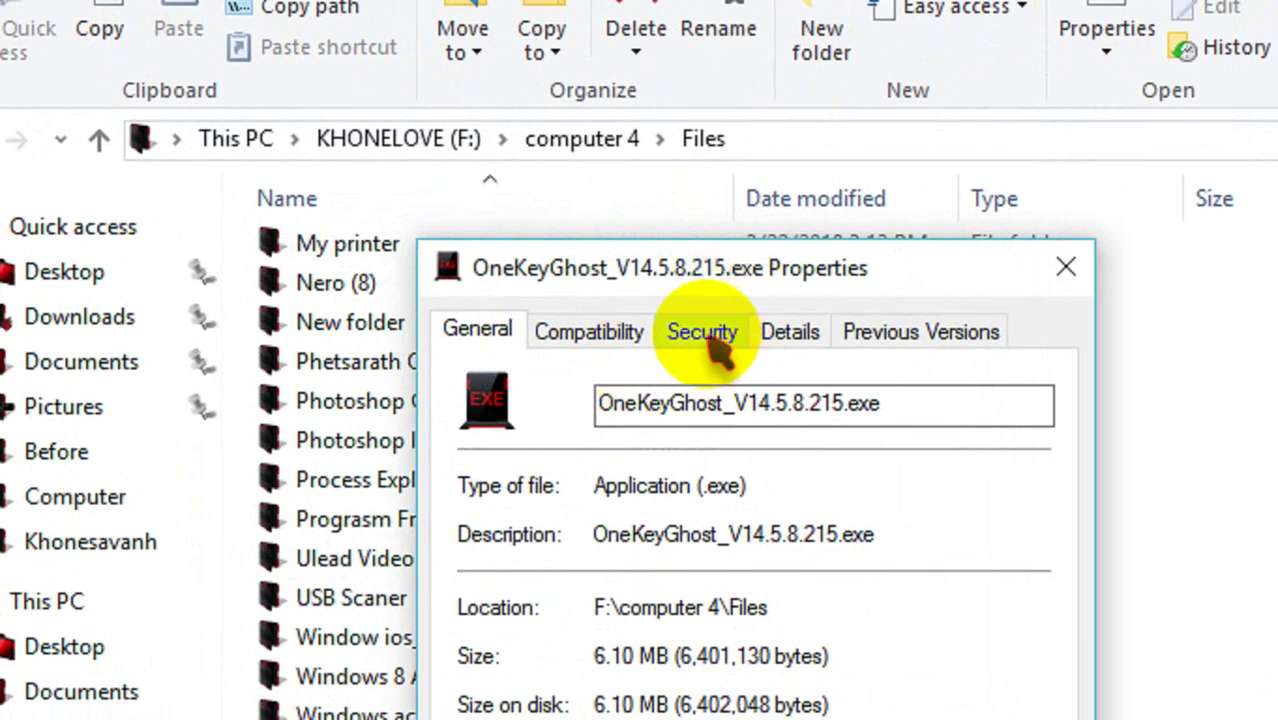
click(712, 342)
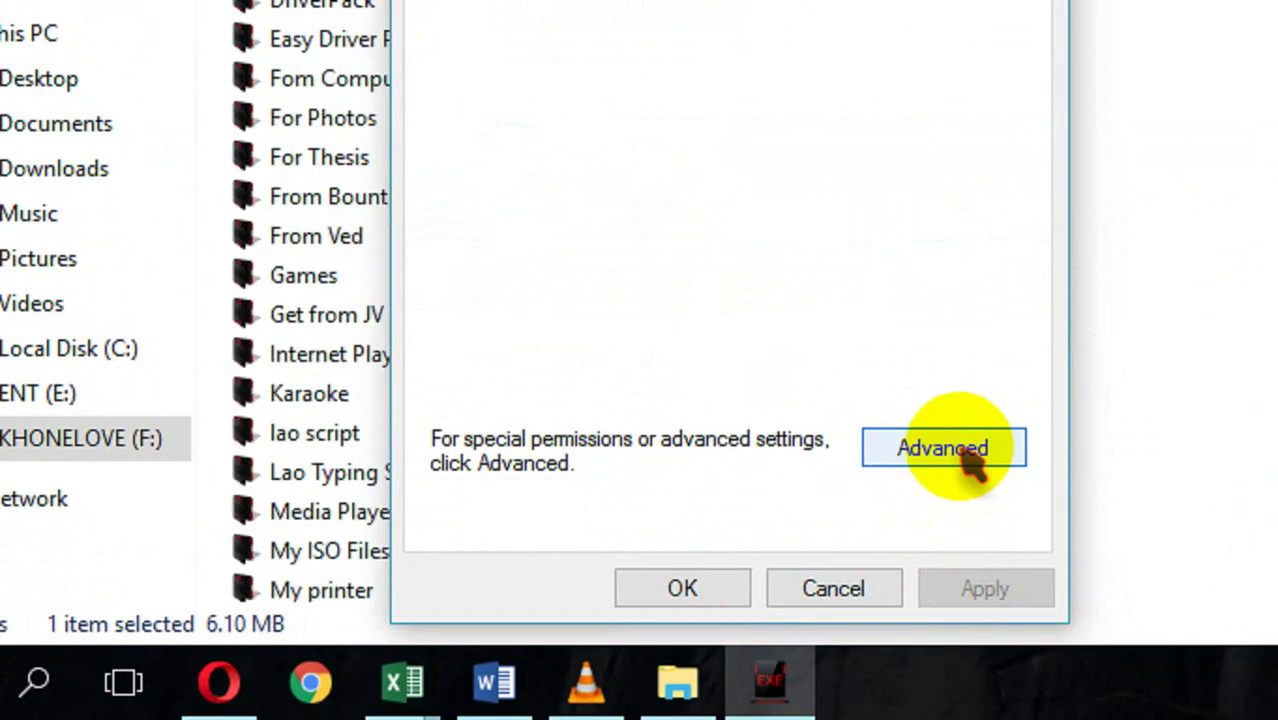
click(968, 458)
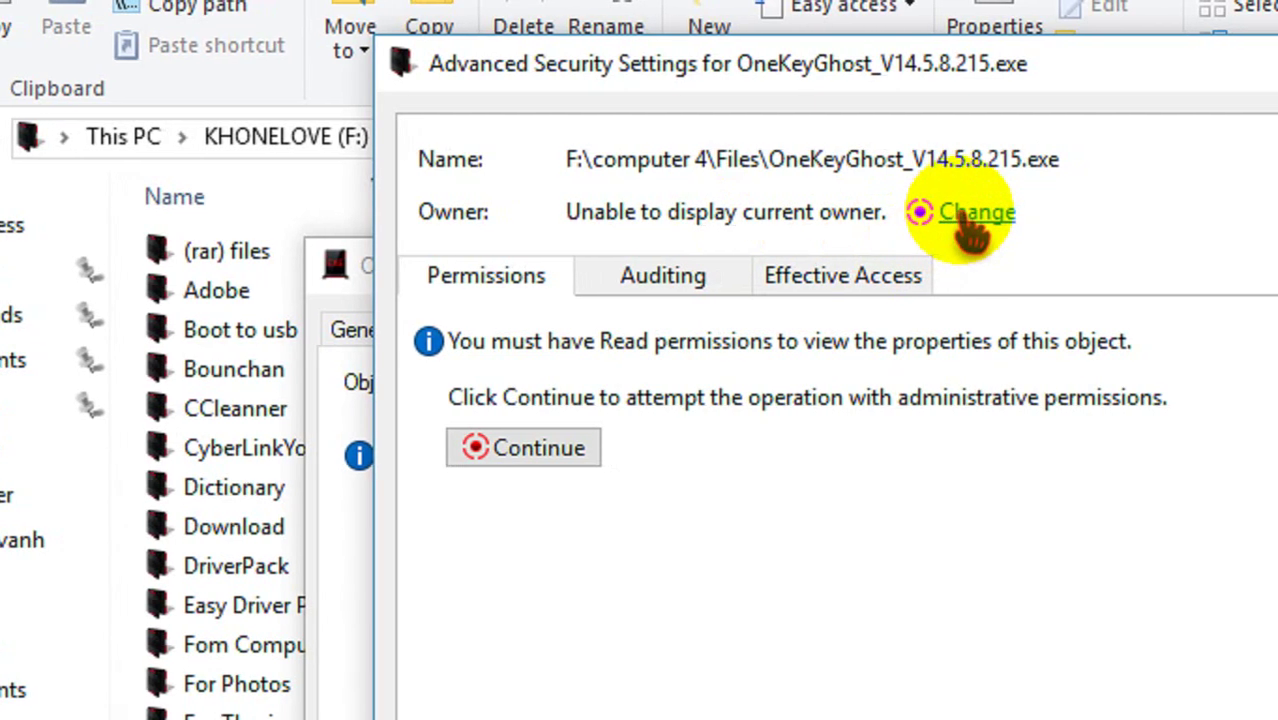
click(966, 215)
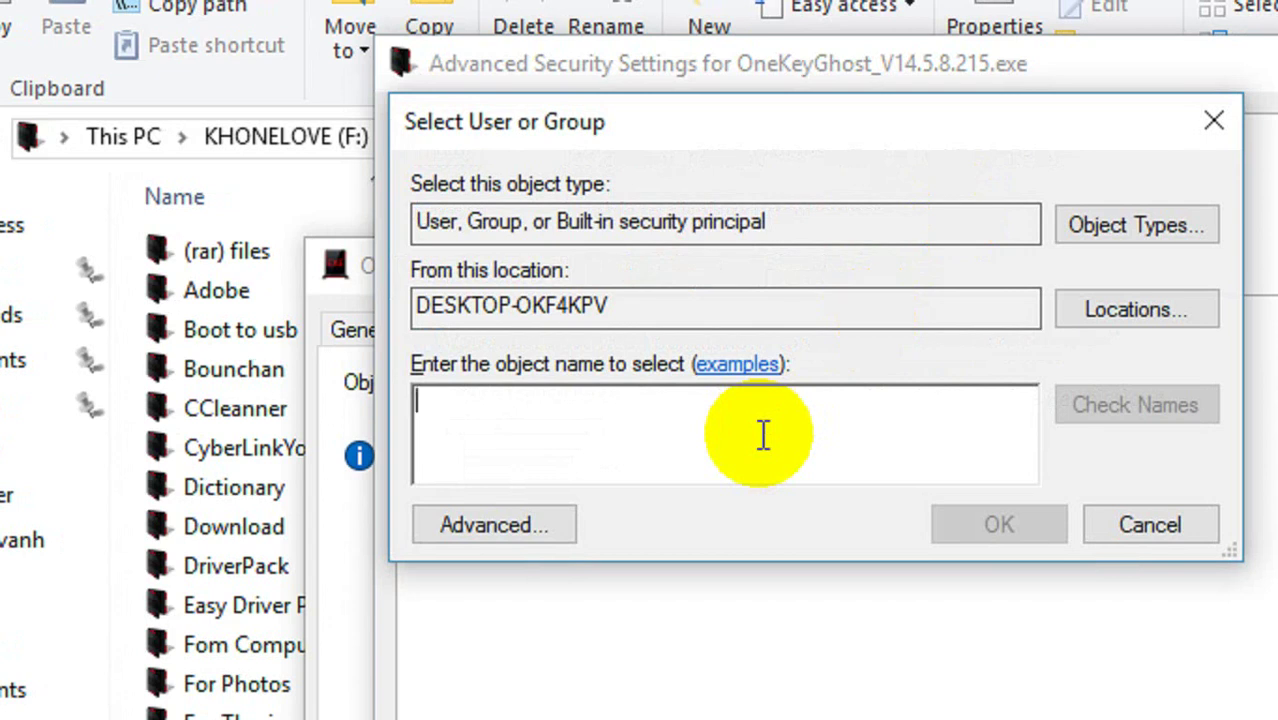
text(one)
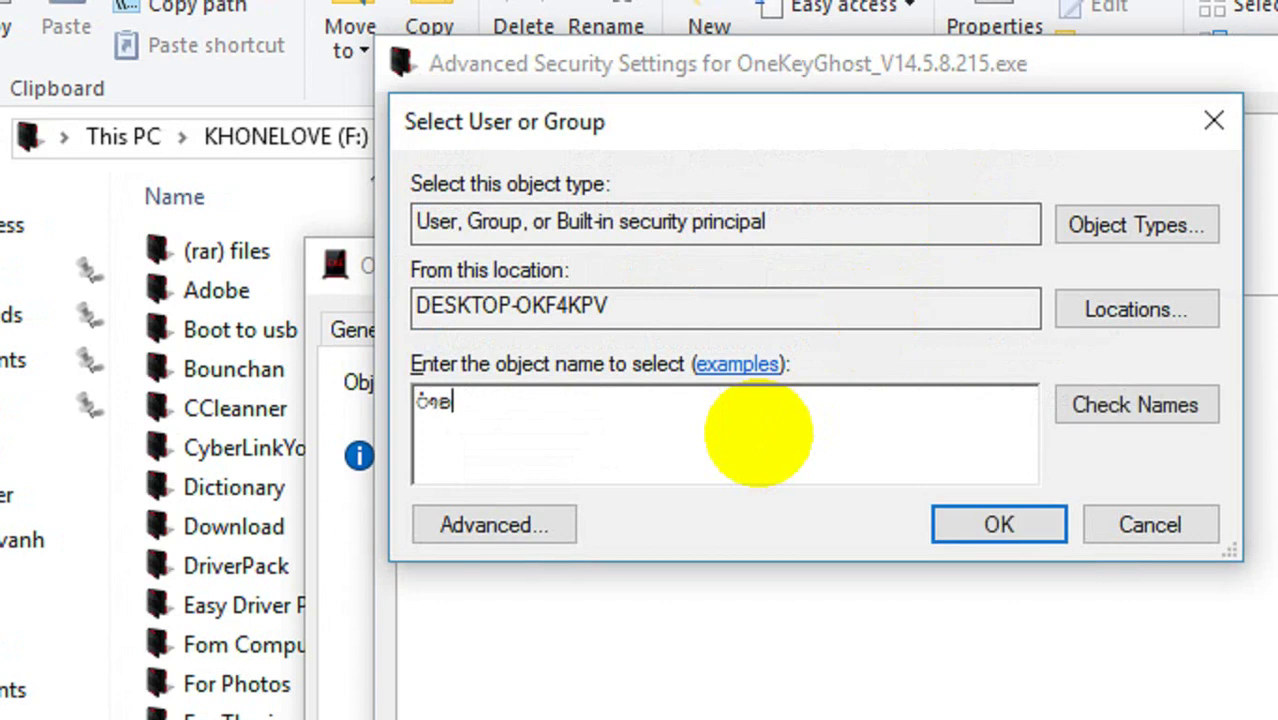
key(BackSpace)
key(BackSpace)
key(BackSpace)
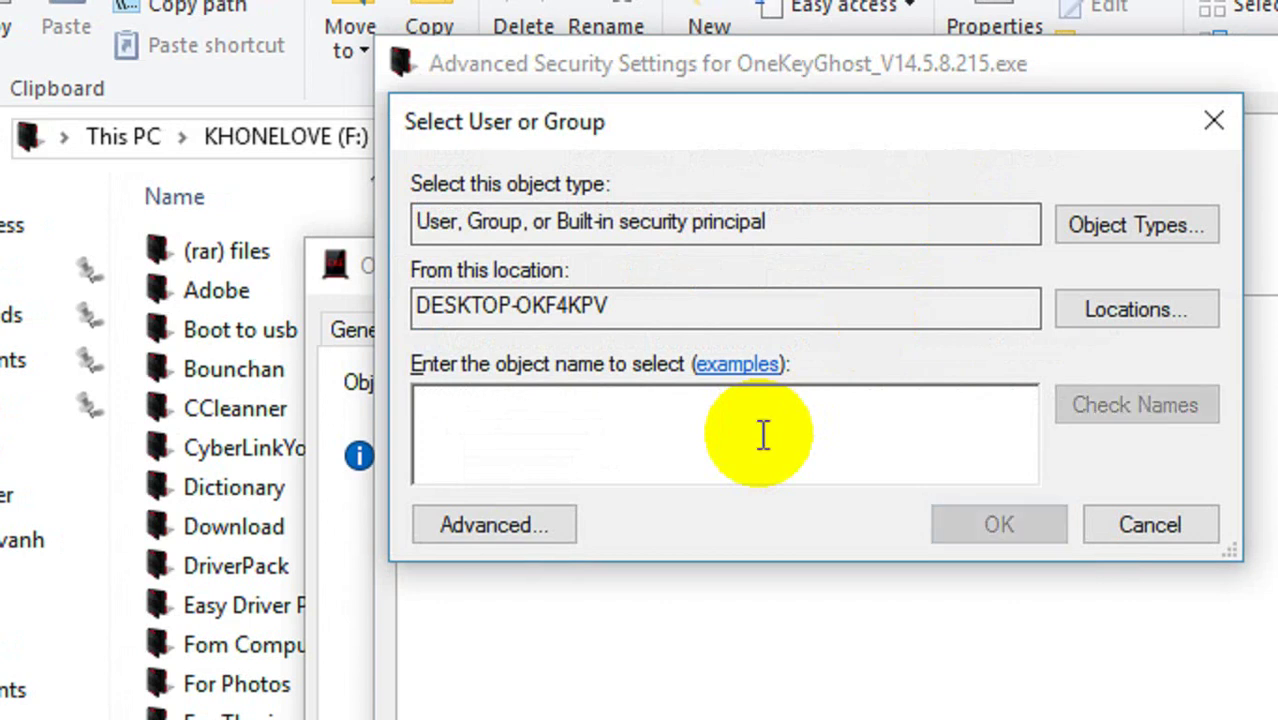
Look up the name "ev" to resolve it to Everyone, assign that group as the file's owner and confirm the settings.
text(ev)
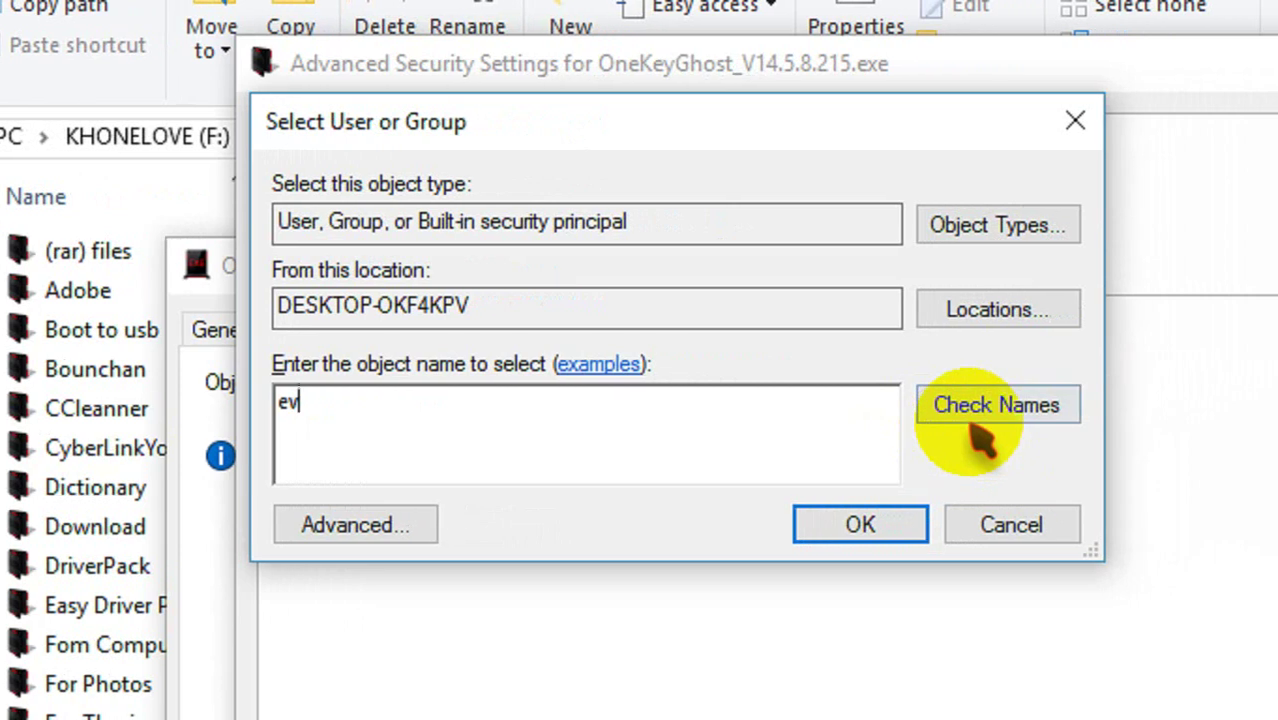
click(962, 423)
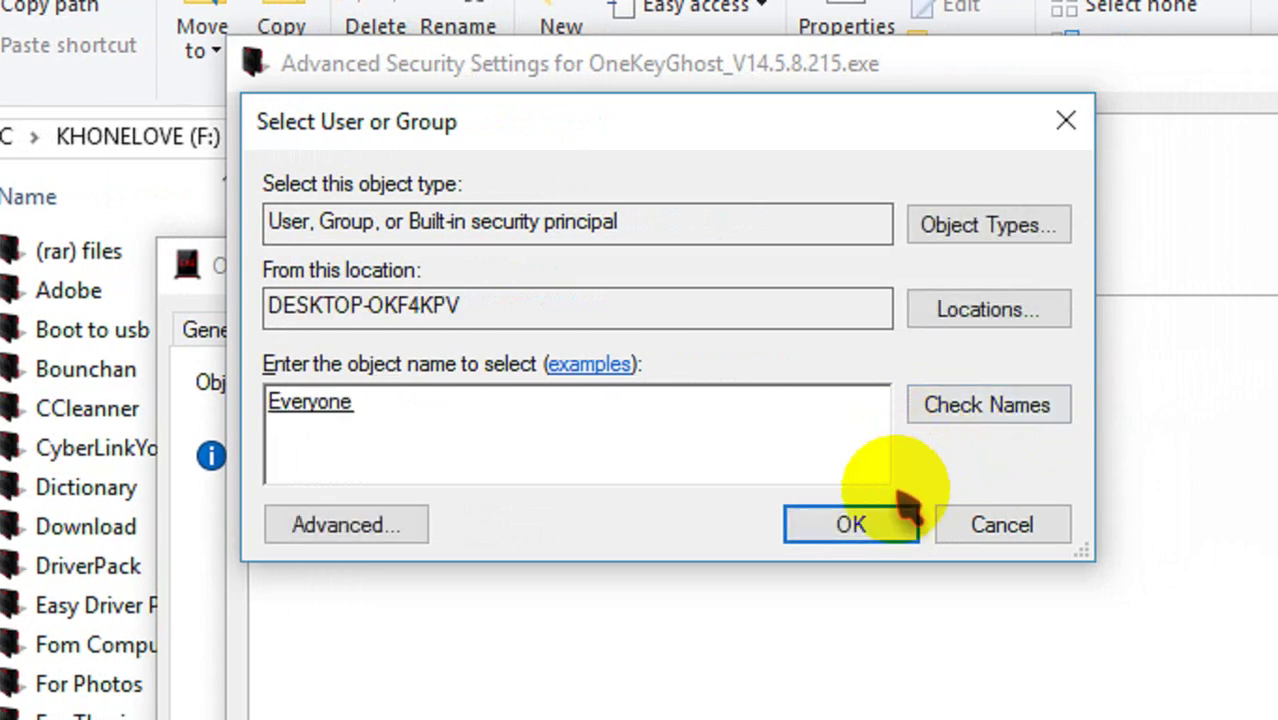
click(855, 527)
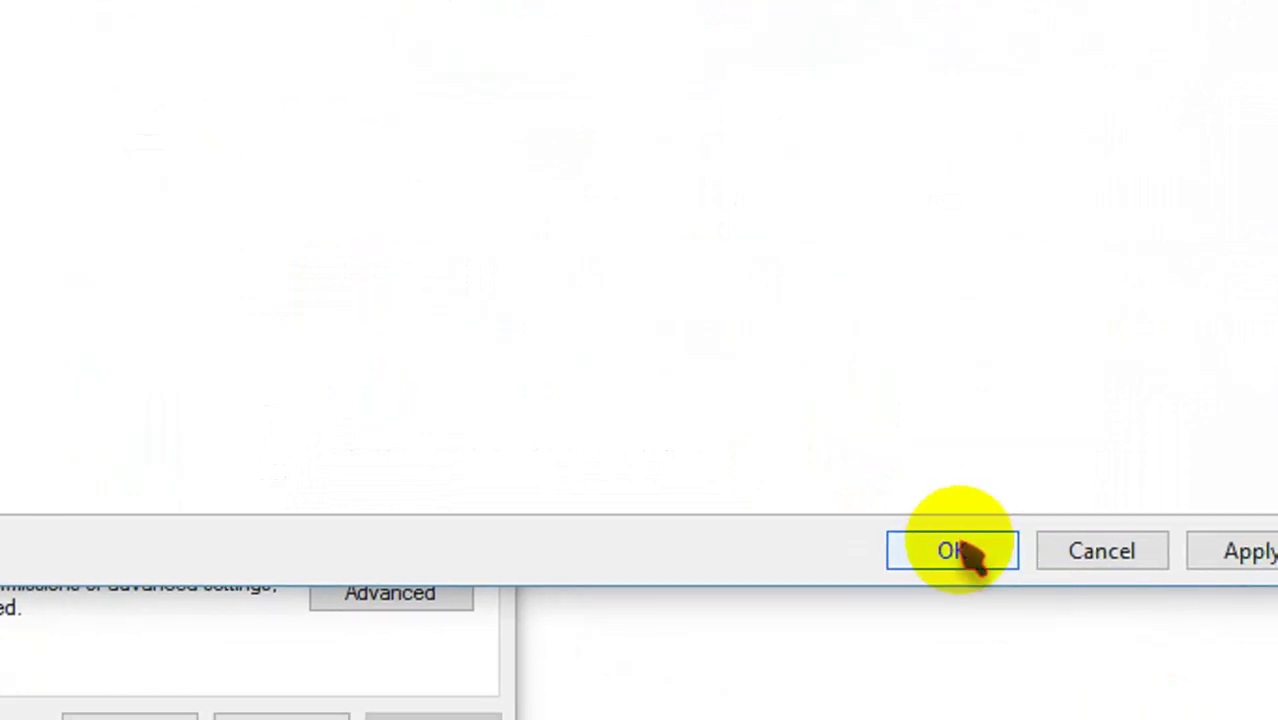
click(955, 550)
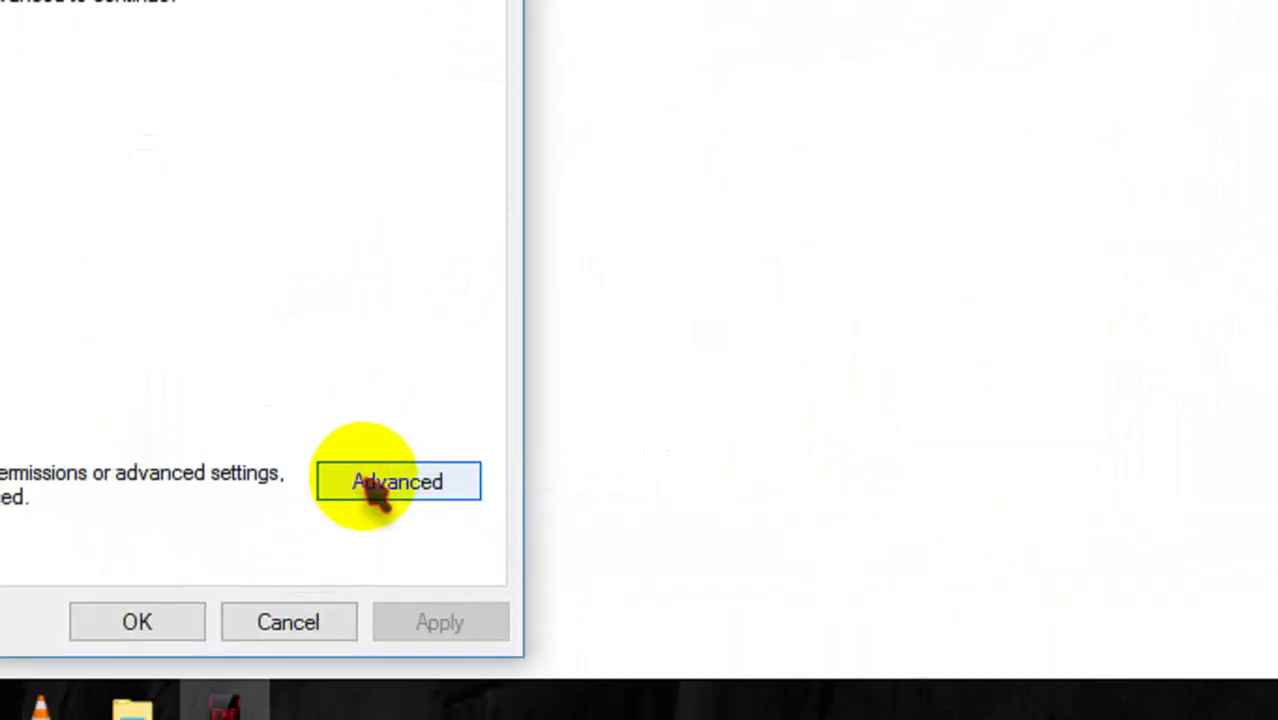
Reopen the file's advanced security settings and unlock its permission entries for editing.
click(385, 488)
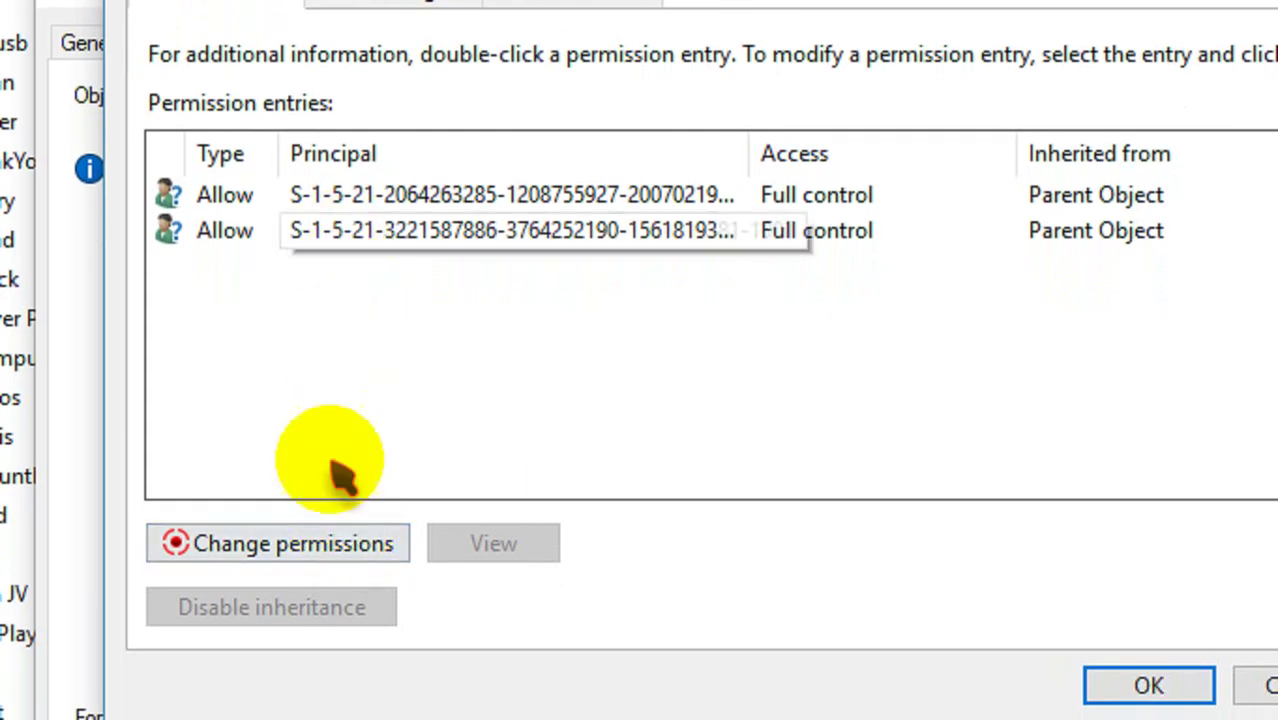
click(328, 543)
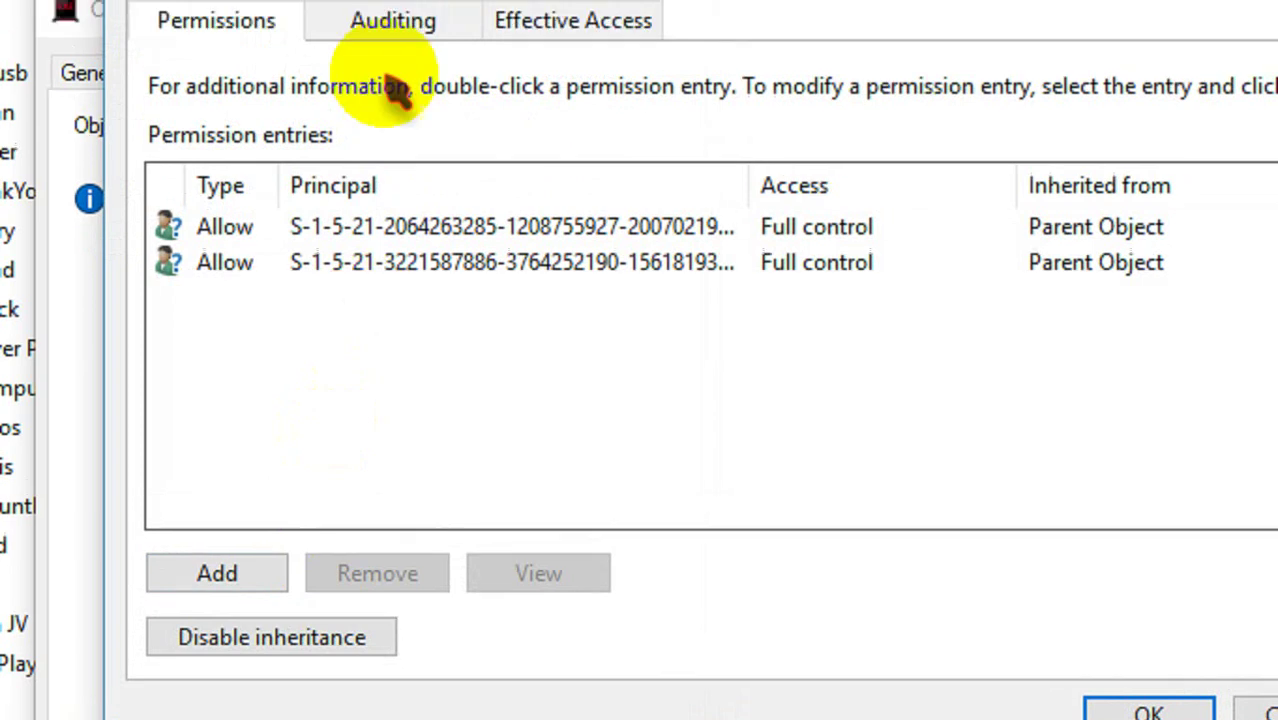
Try to remove the second inherited permission entry from the file.
click(333, 354)
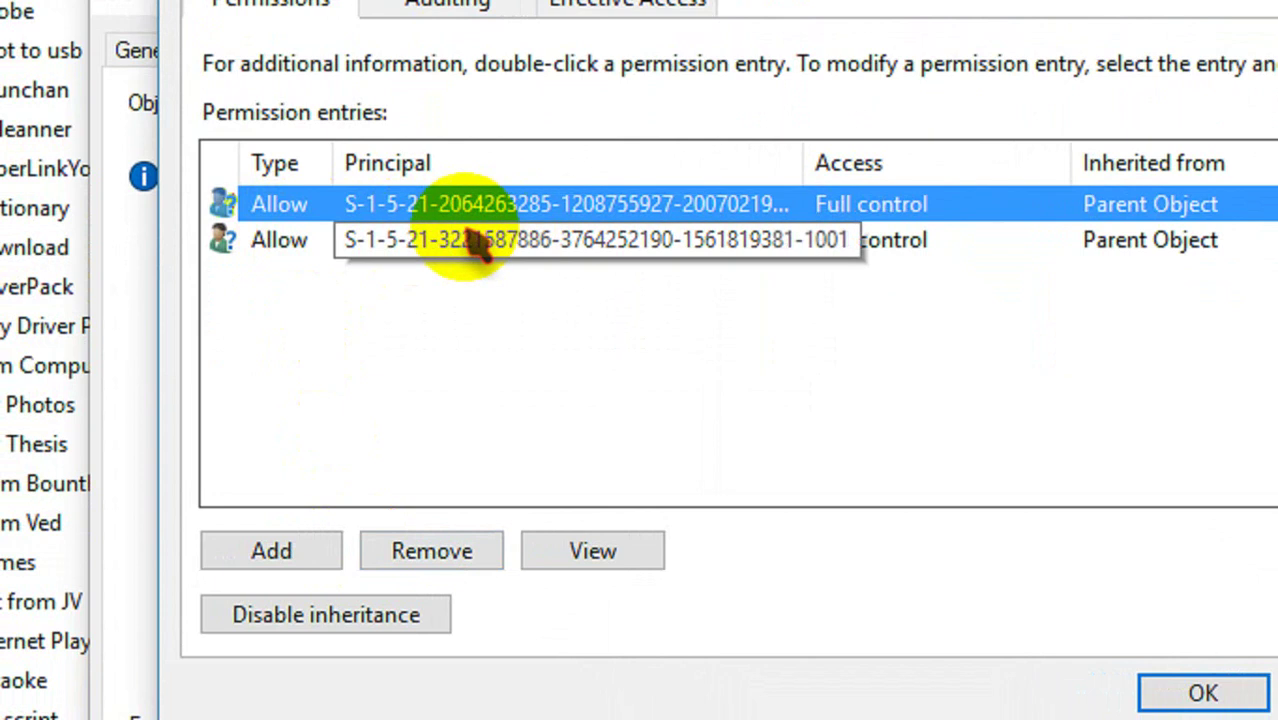
click(620, 241)
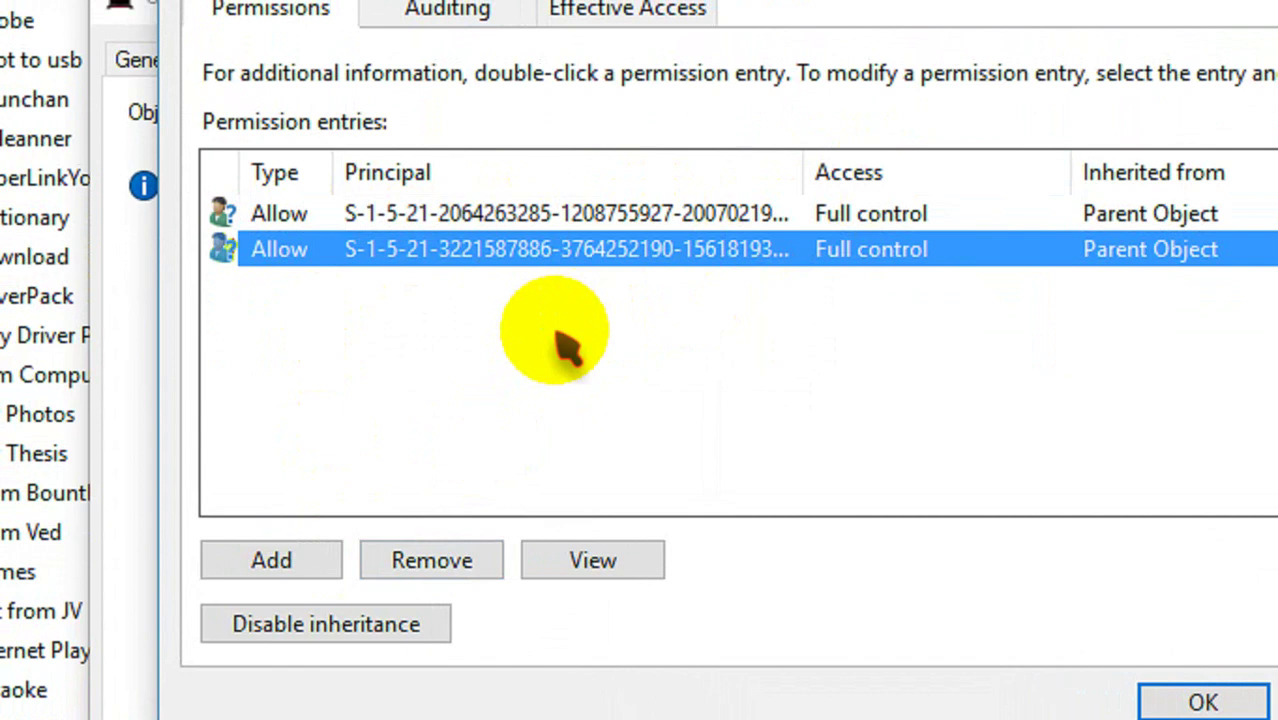
click(443, 530)
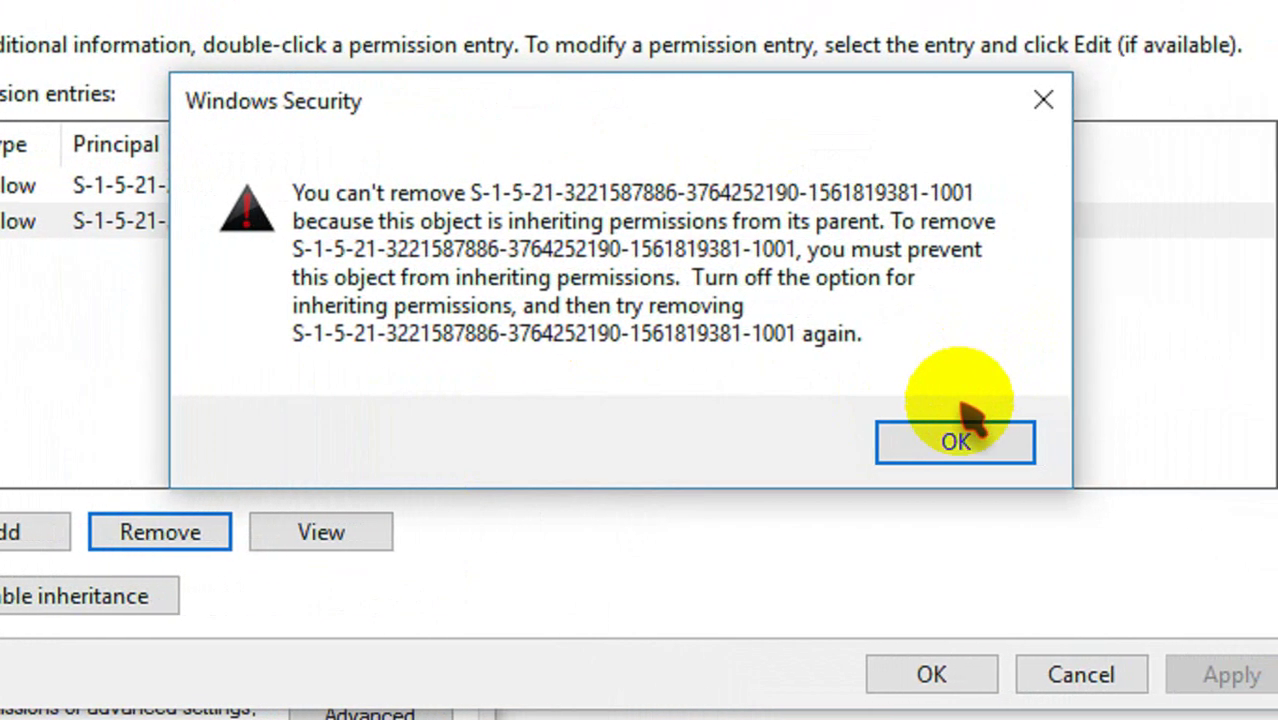
click(958, 447)
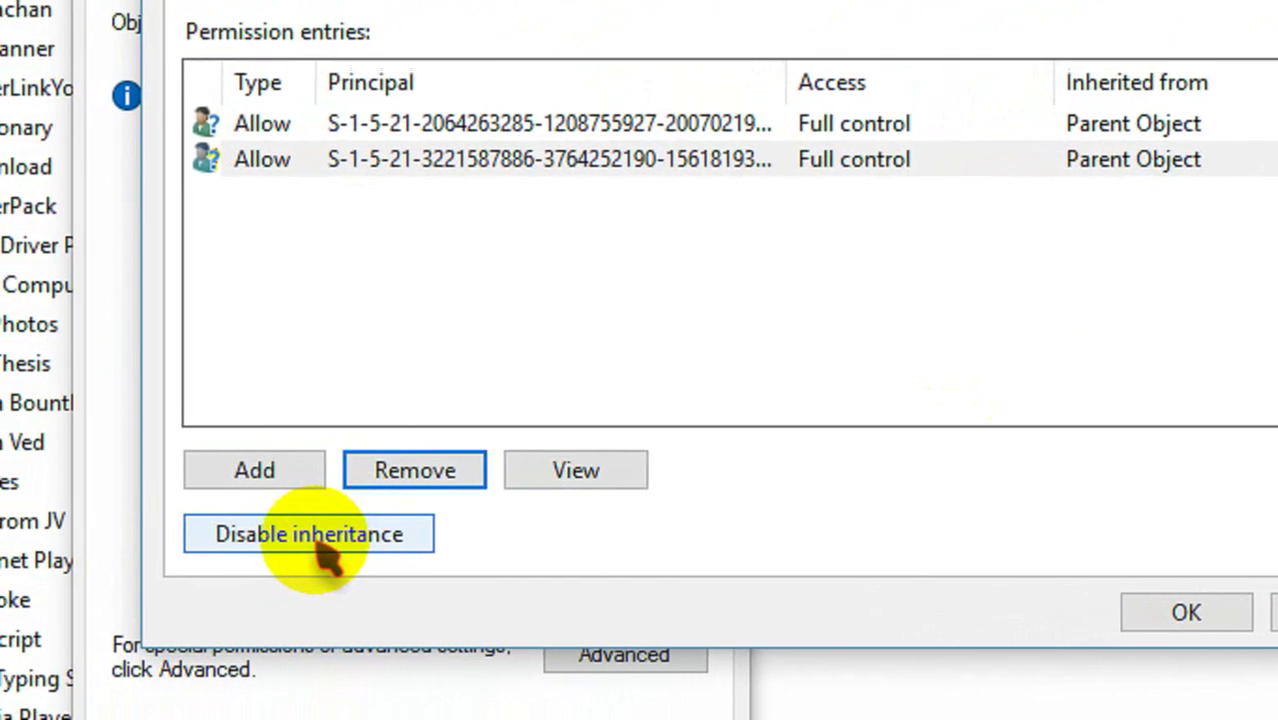
Disable inheritance by converting inherited permissions into explicit ones, and remove both existing permission entries from the file.
click(386, 541)
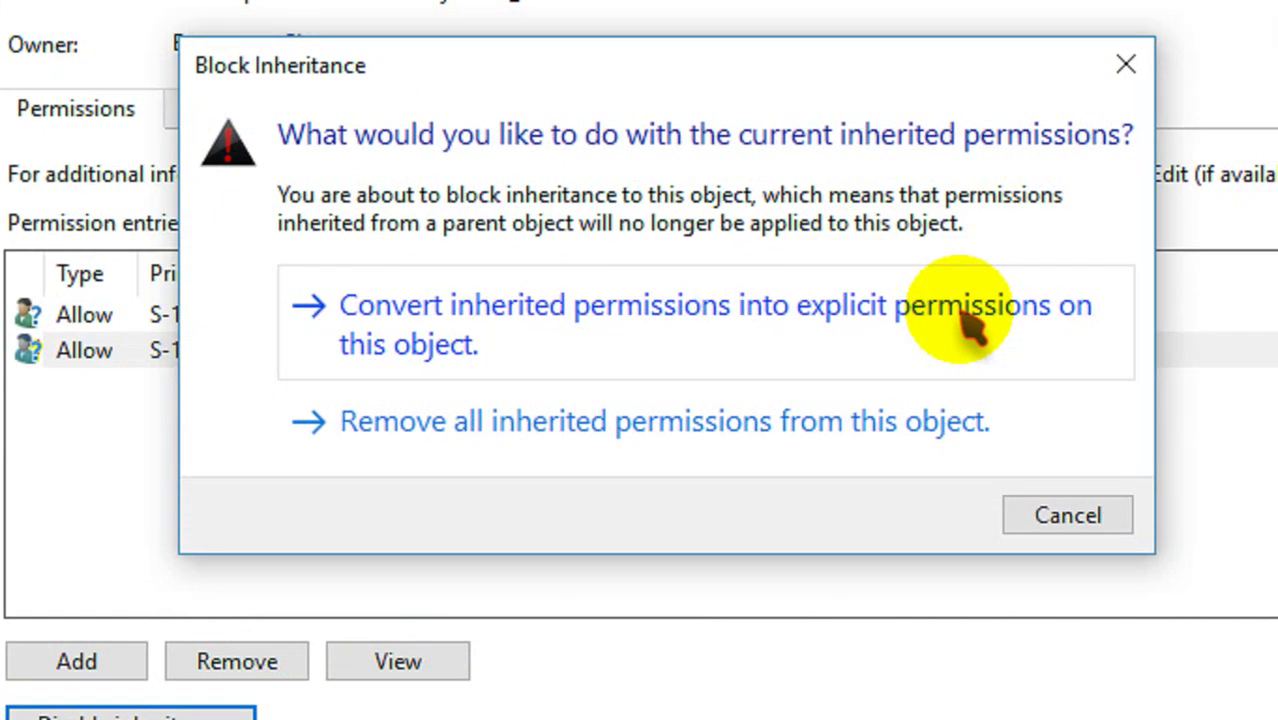
click(610, 326)
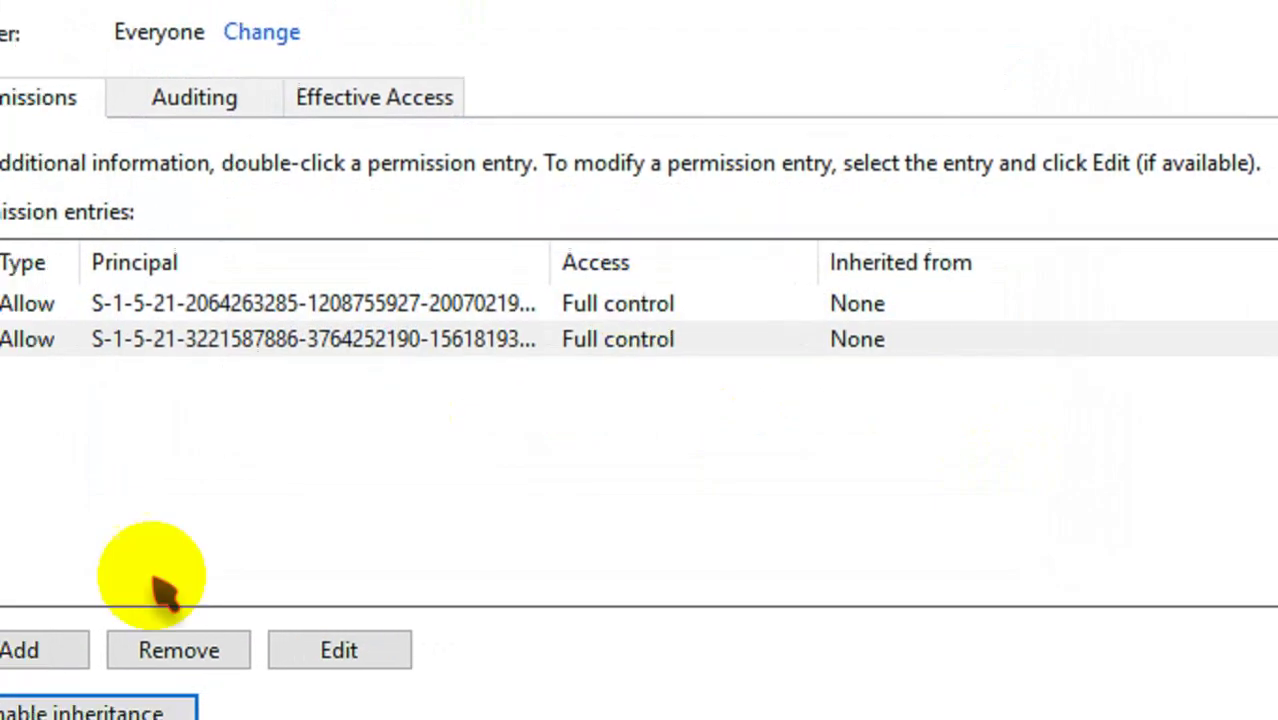
click(326, 318)
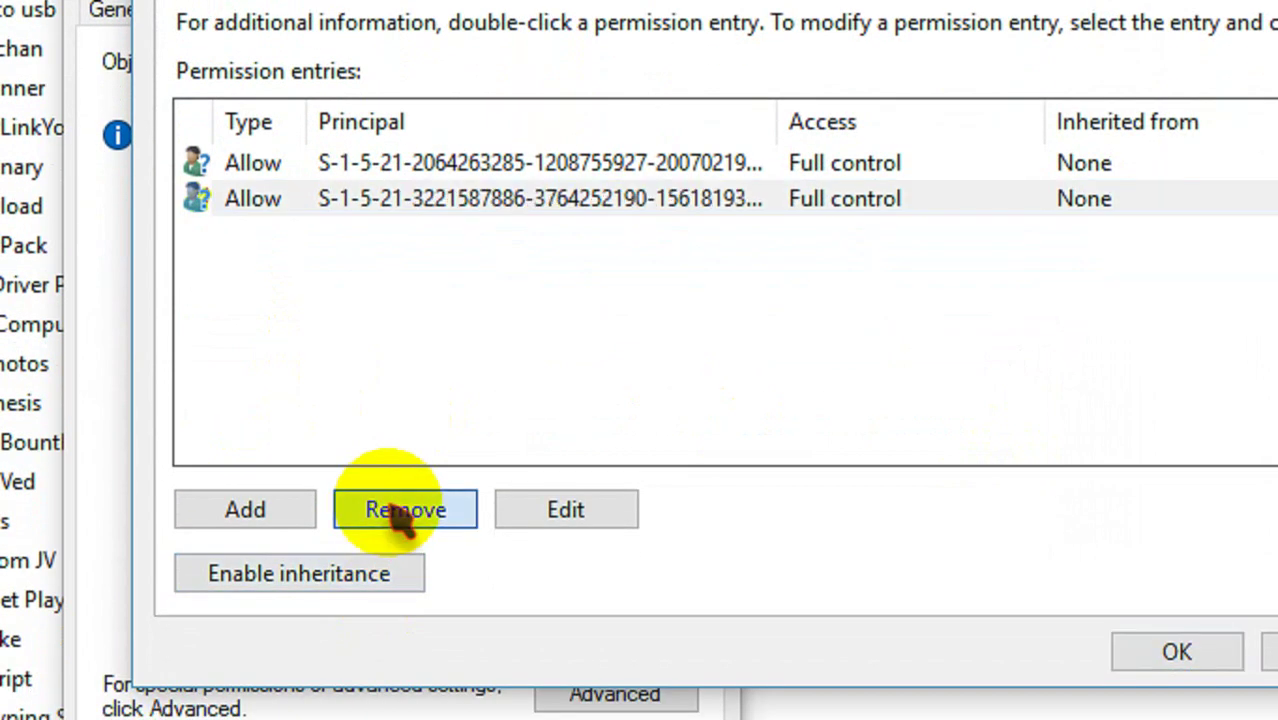
click(405, 510)
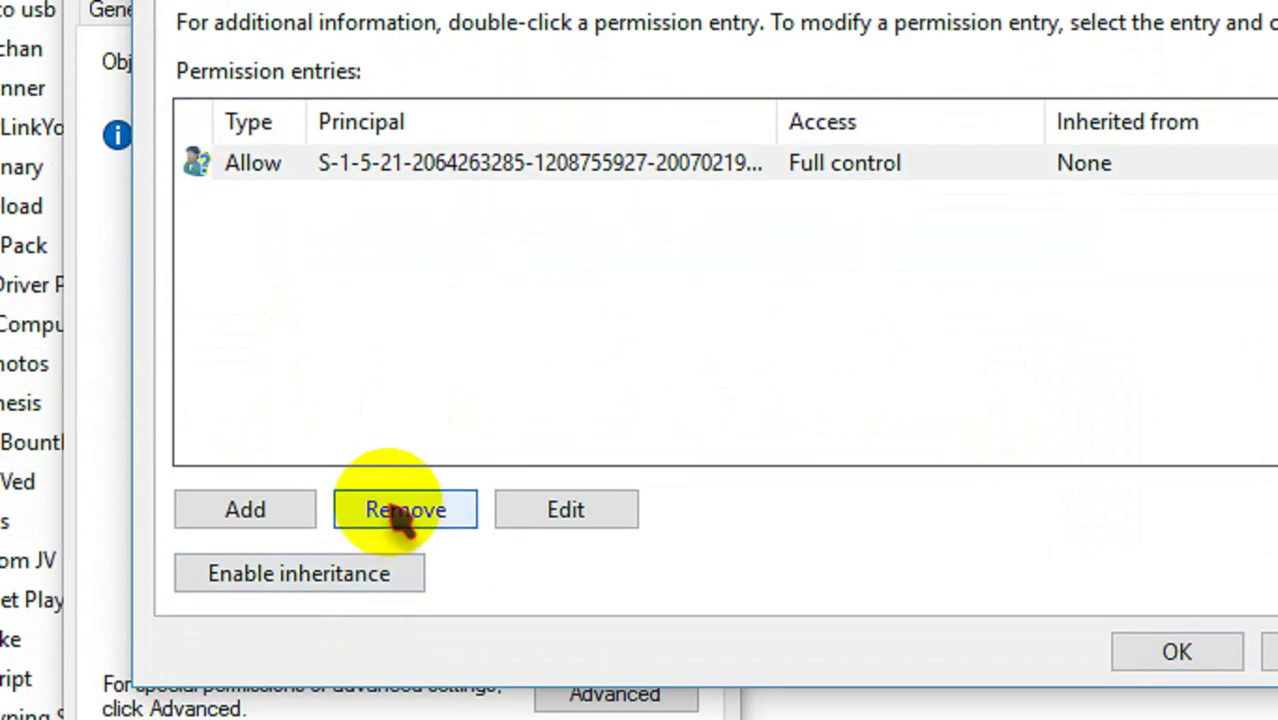
click(405, 510)
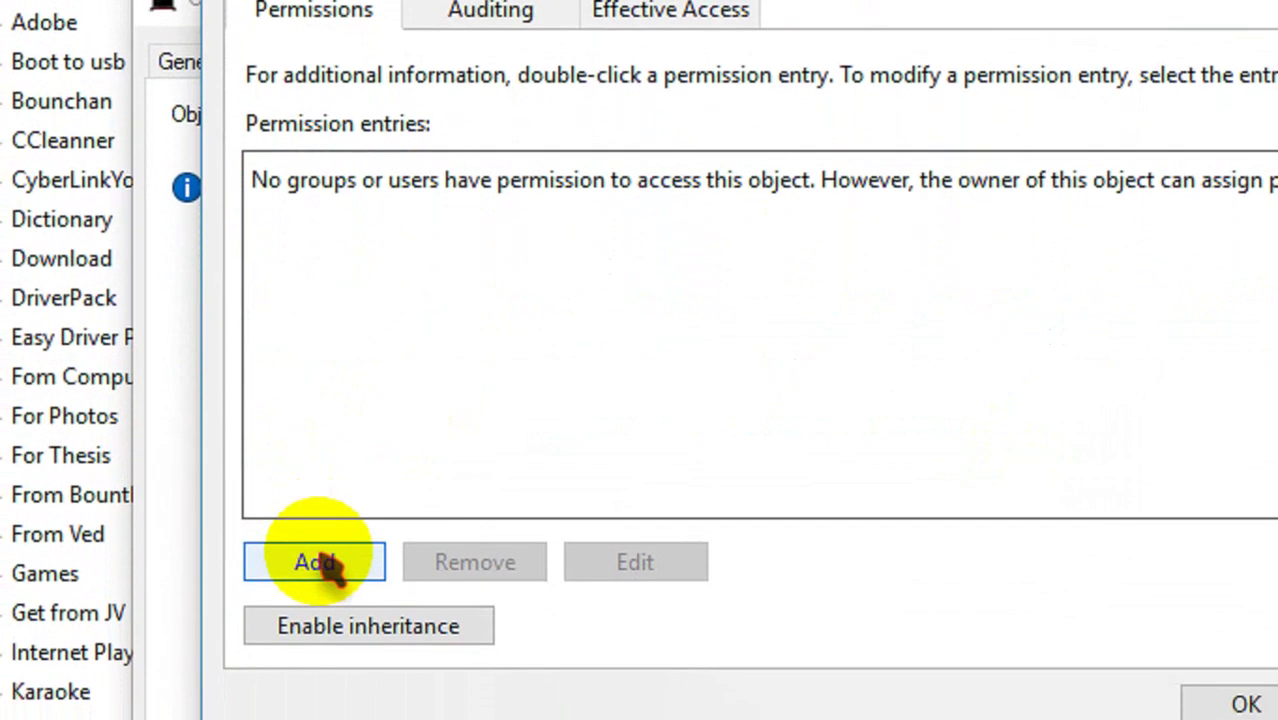
Add a permission entry with Everyone as the principal, save the security settings and close the file's properties.
click(318, 552)
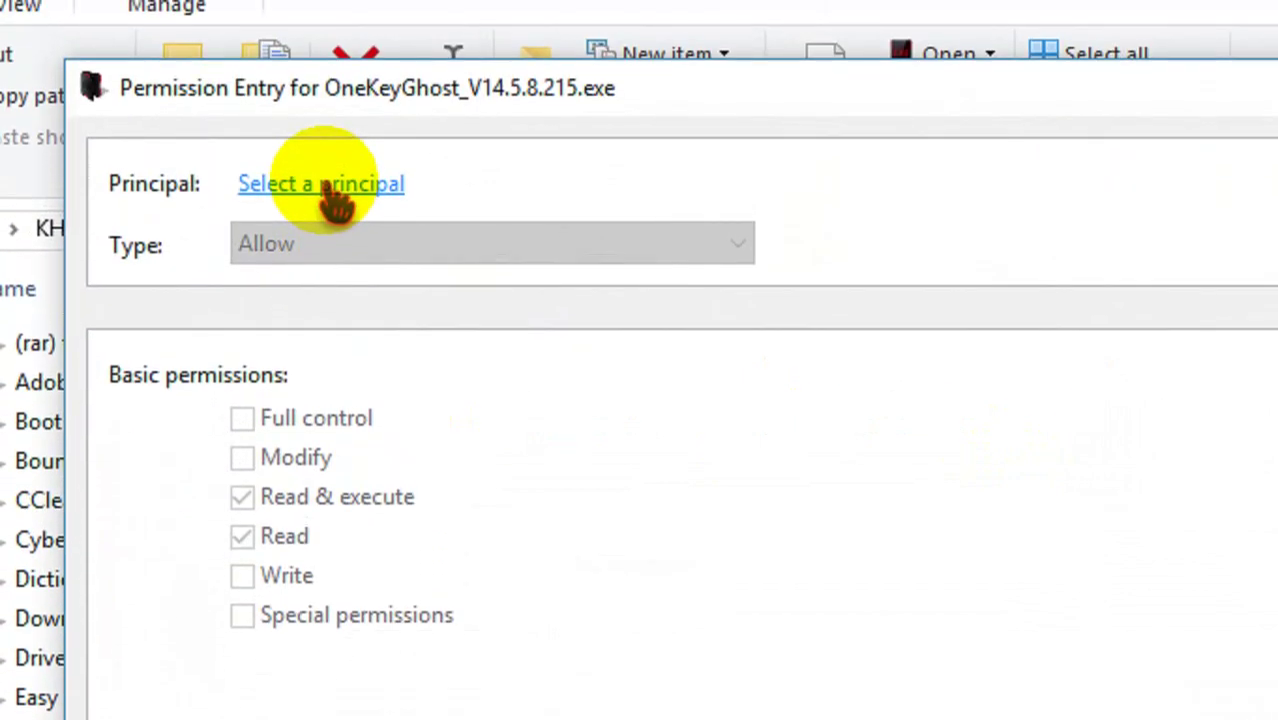
click(327, 186)
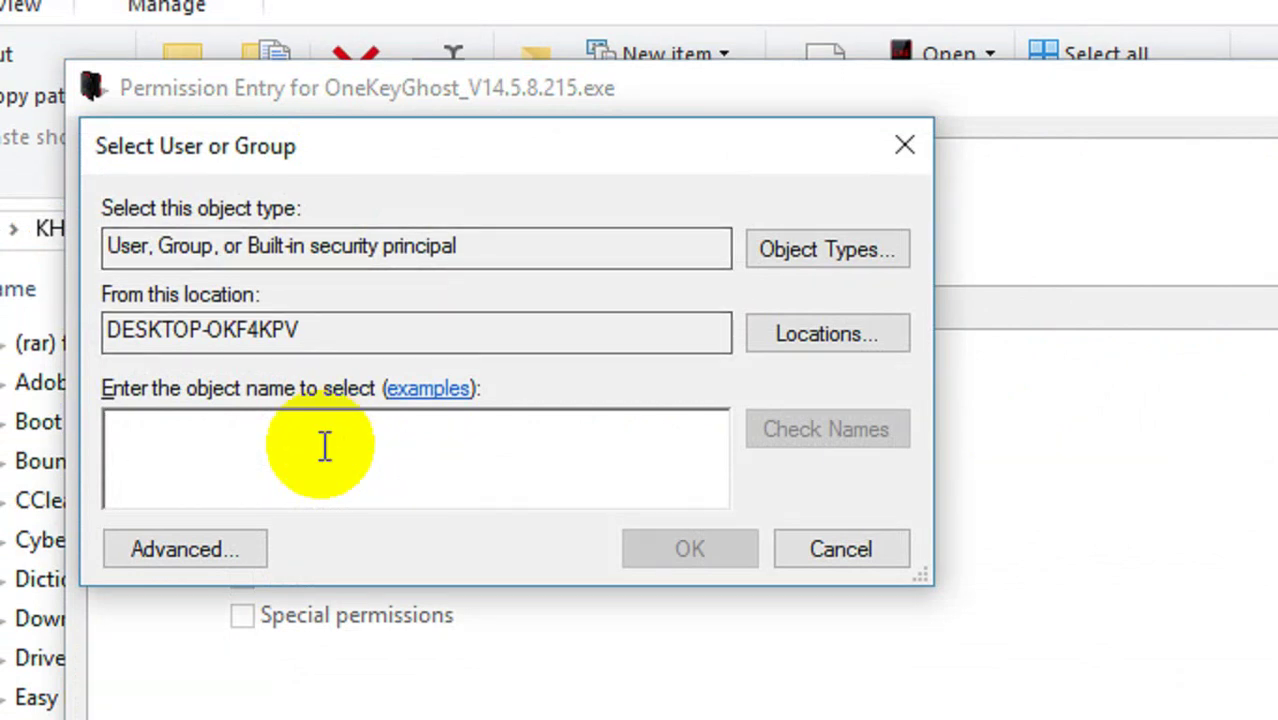
text(ev)
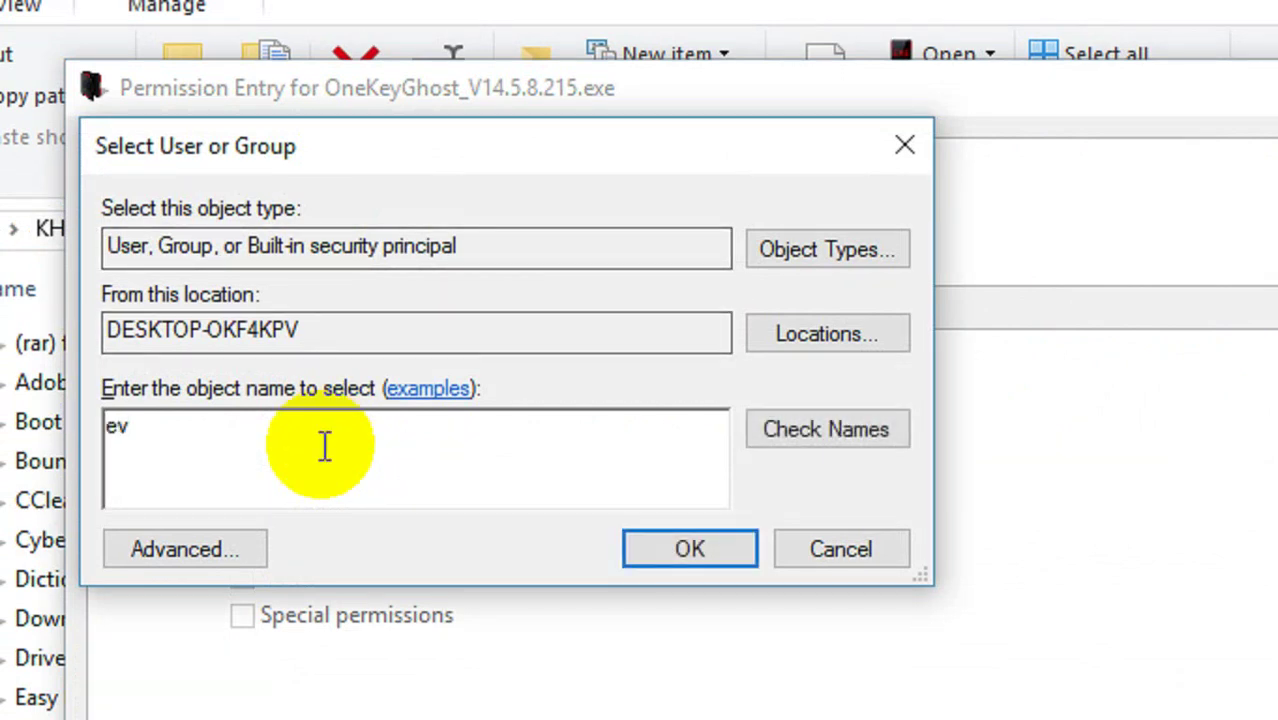
click(790, 432)
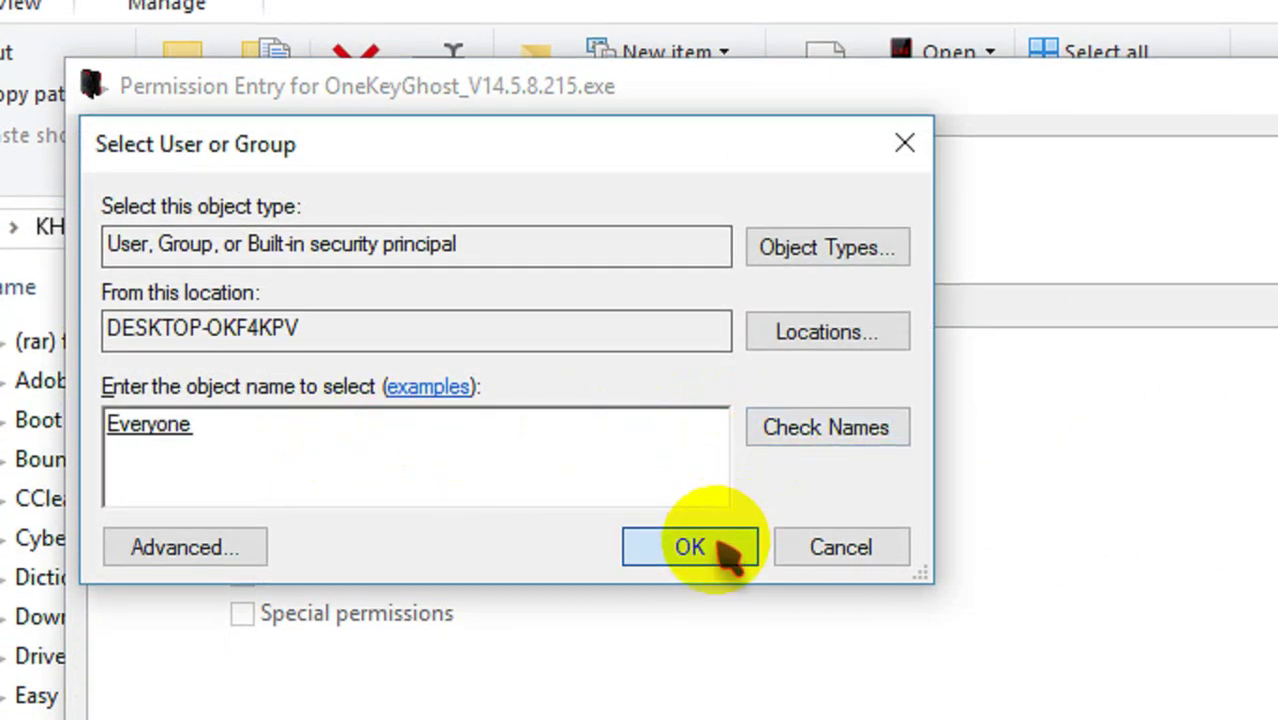
click(725, 557)
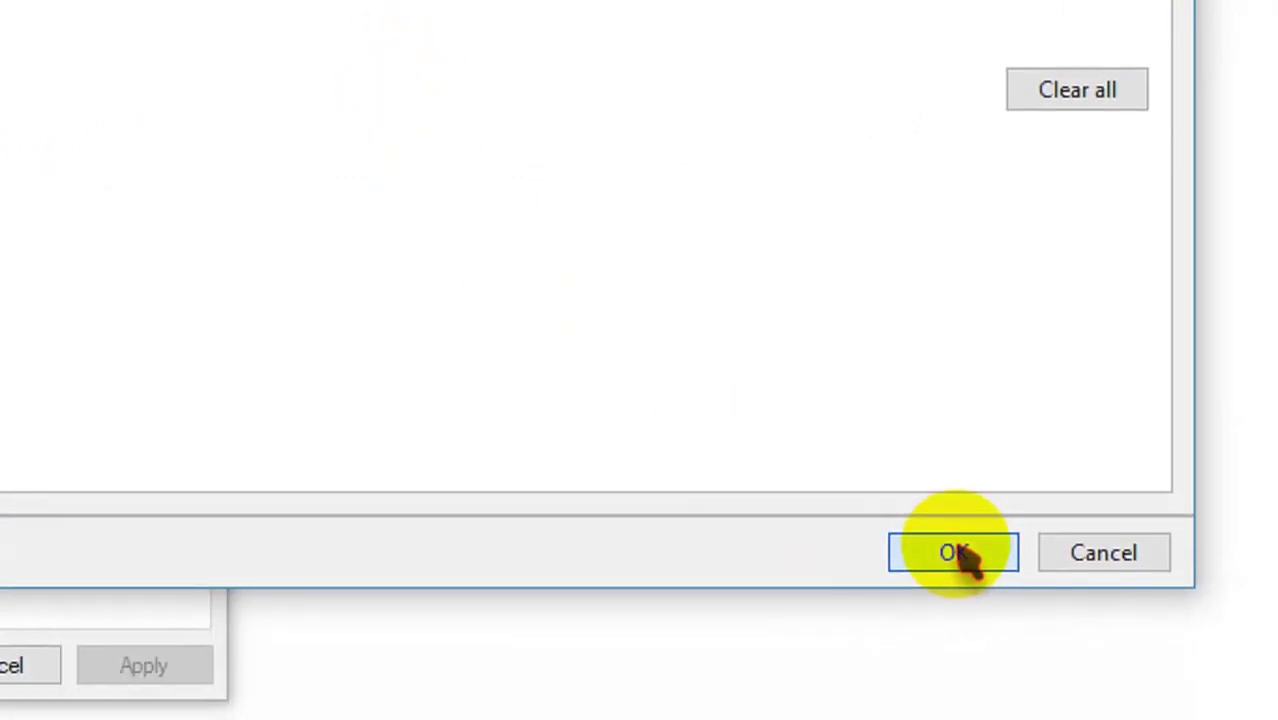
click(957, 590)
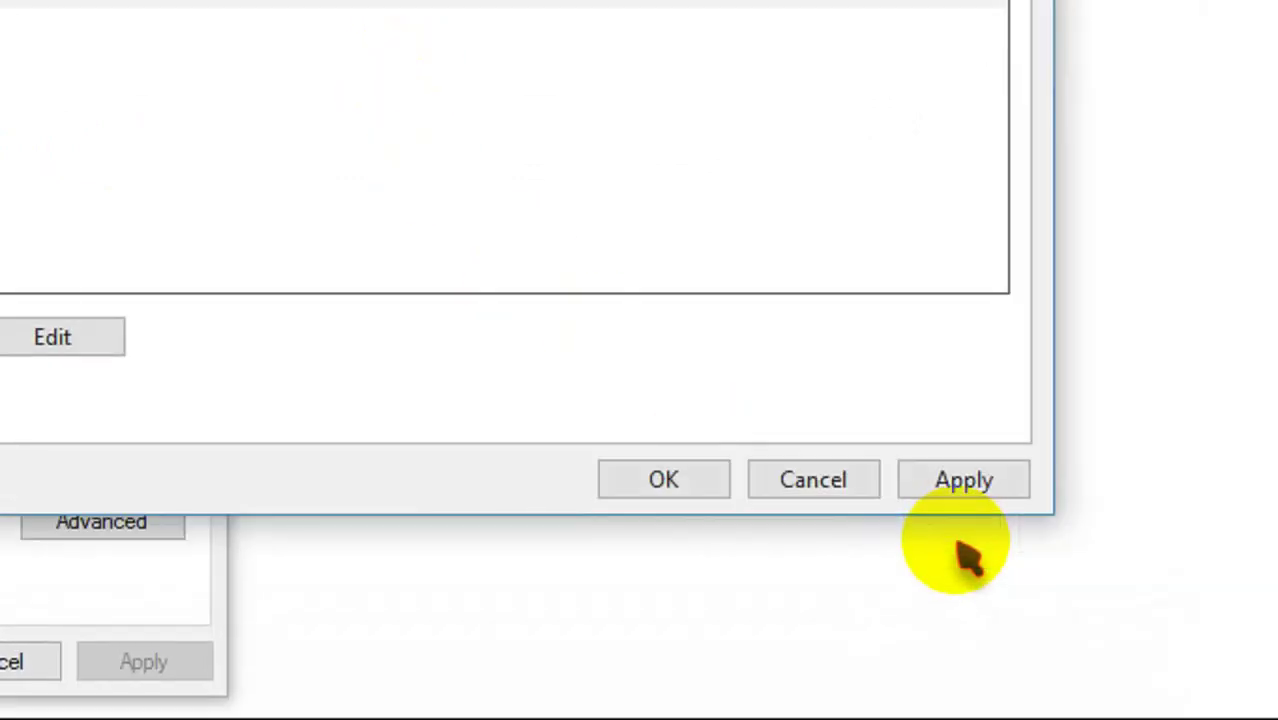
click(663, 482)
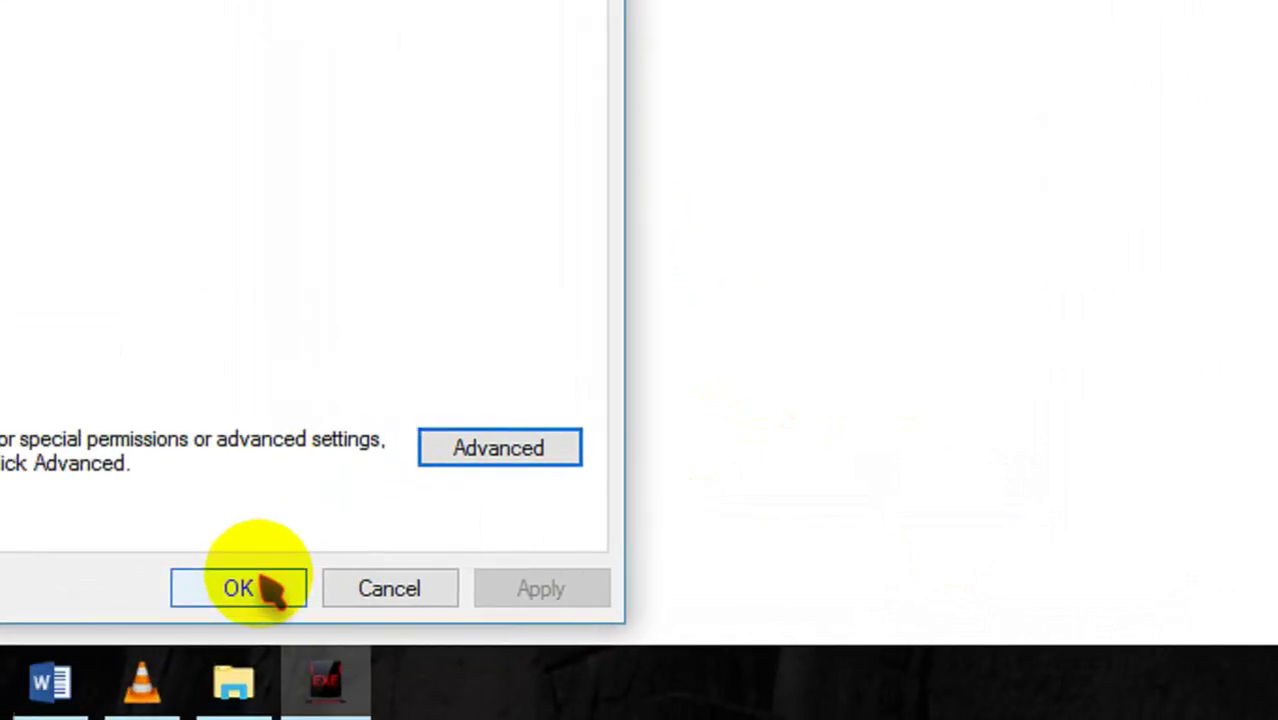
click(134, 600)
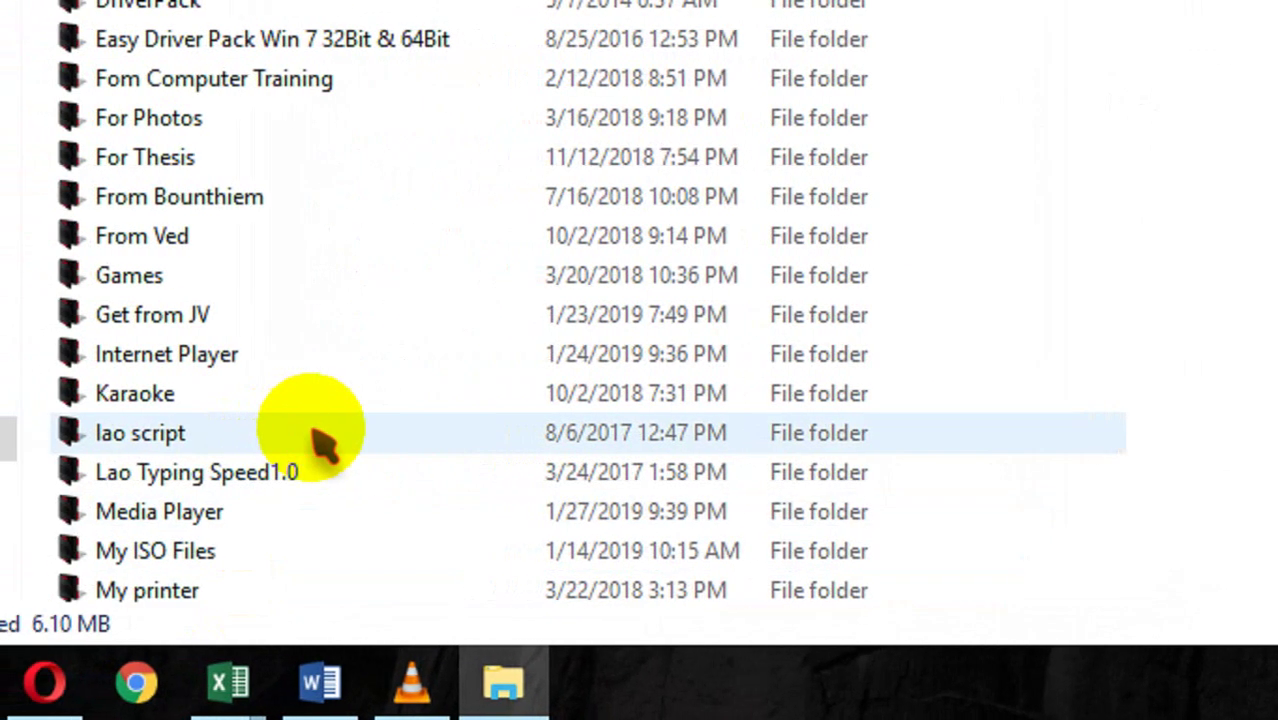
Run OneKeyGhost_V14.5.8.215.exe to test access, and decline the User Account Control request.
scroll(285, 430, down, 6)
scroll(330, 445, down, 2)
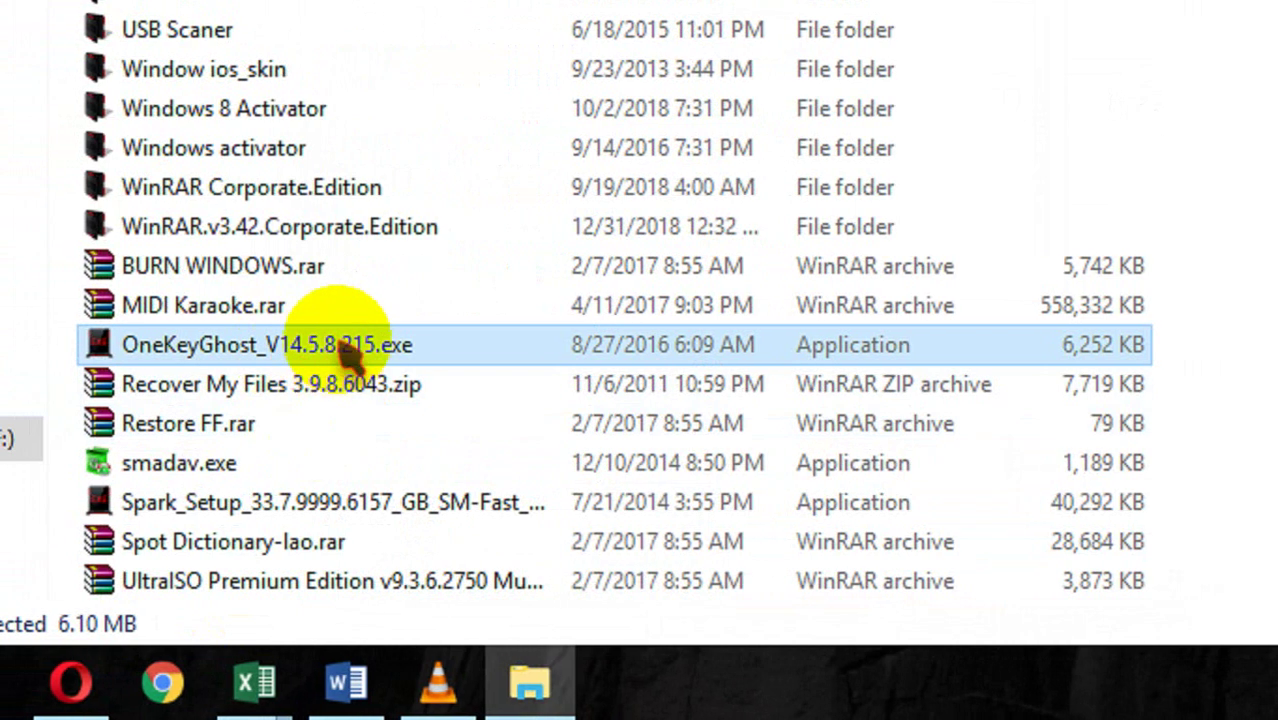
mouse_move(345, 348)
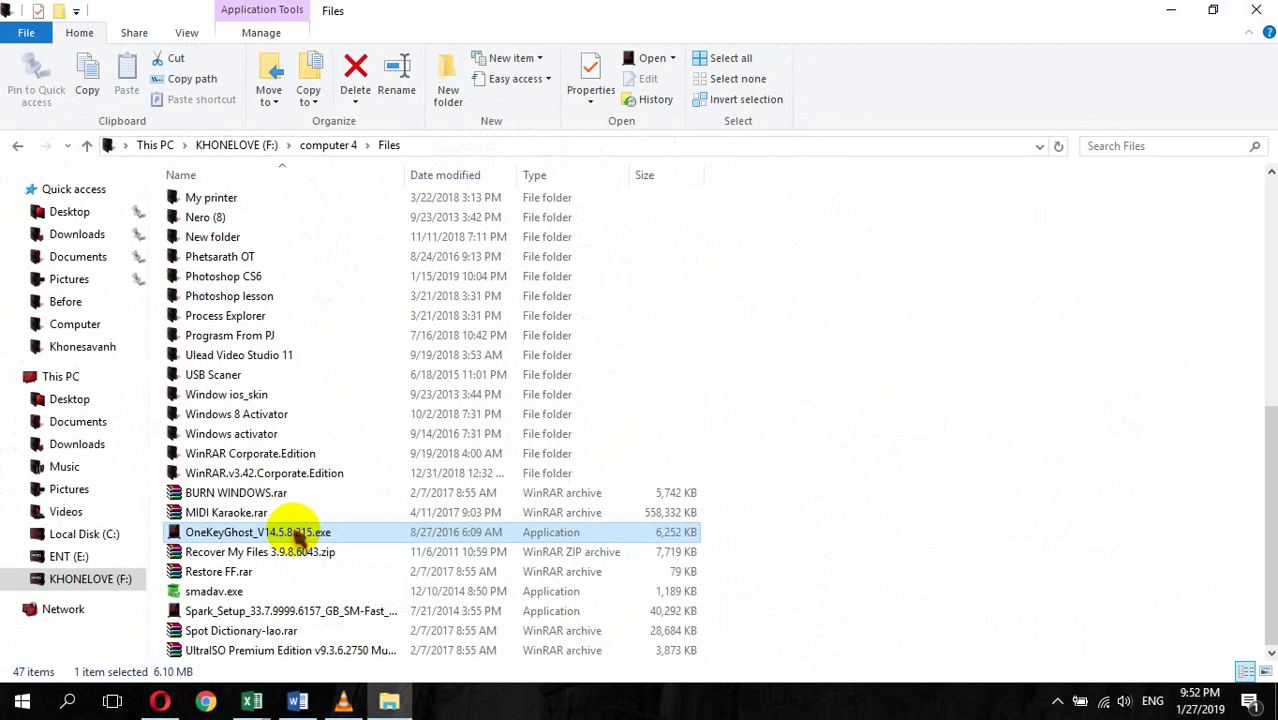
click(296, 535)
click(369, 527)
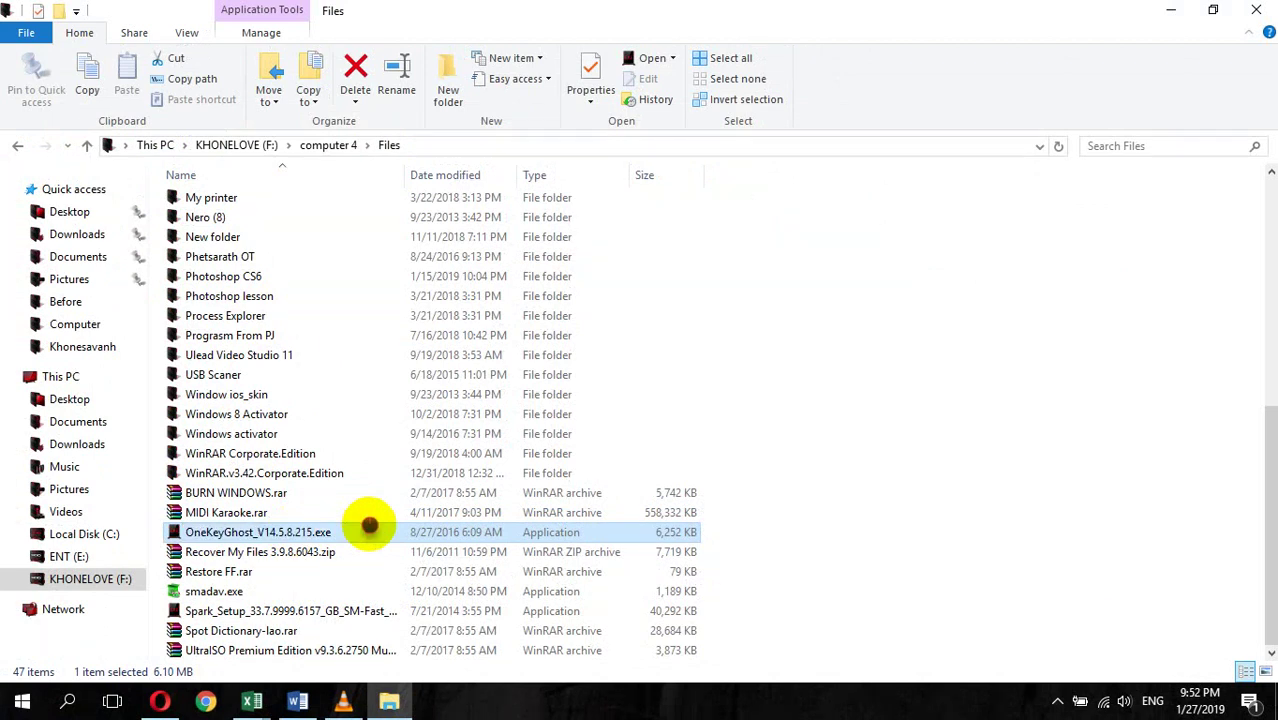
double_click(369, 527)
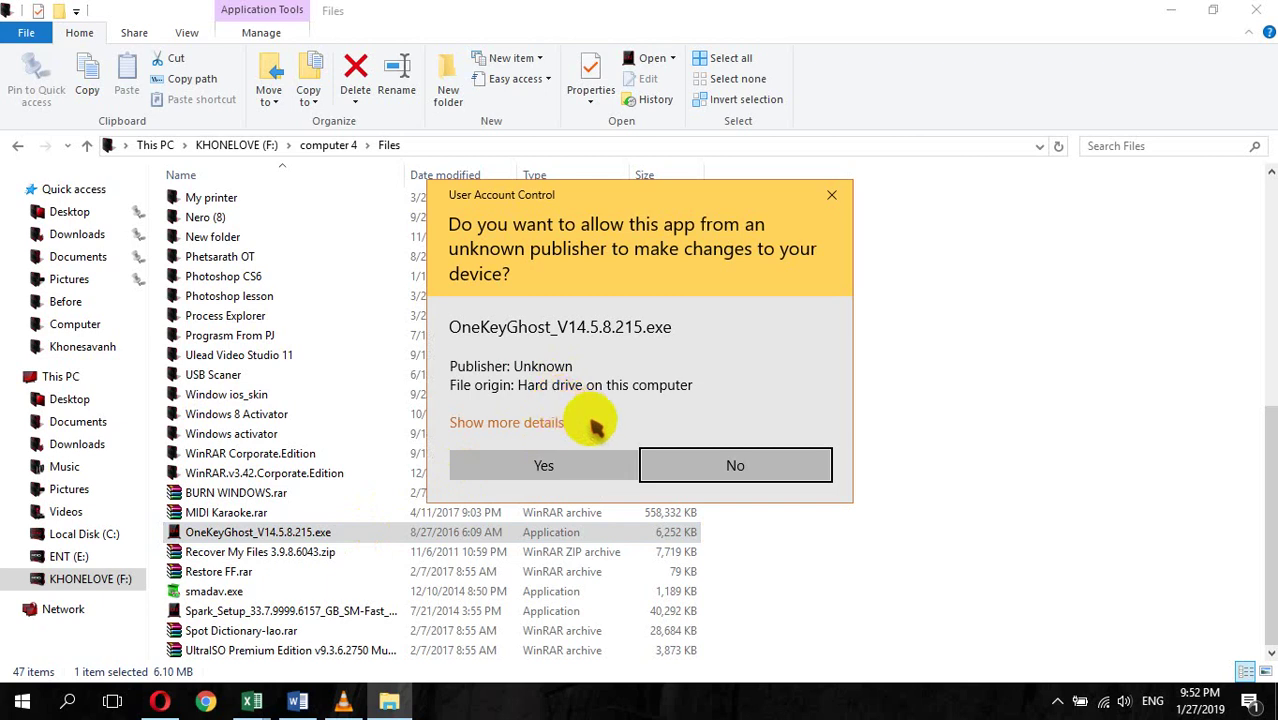
click(711, 465)
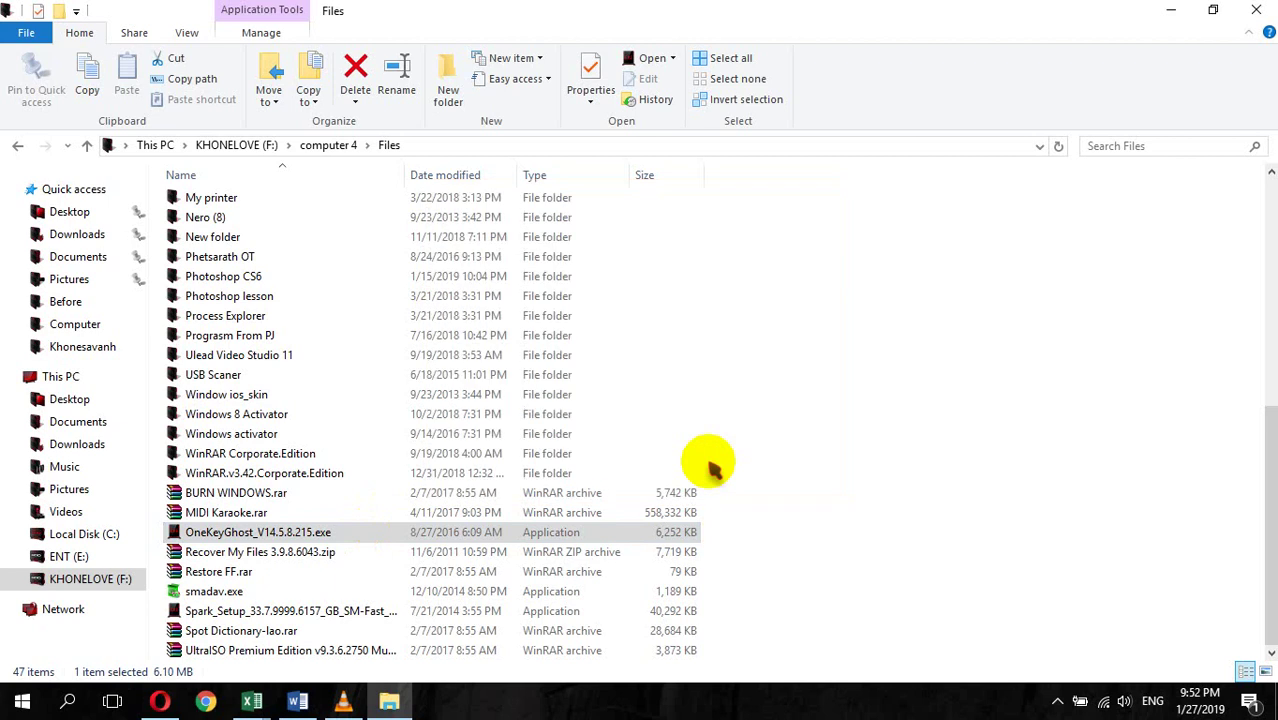